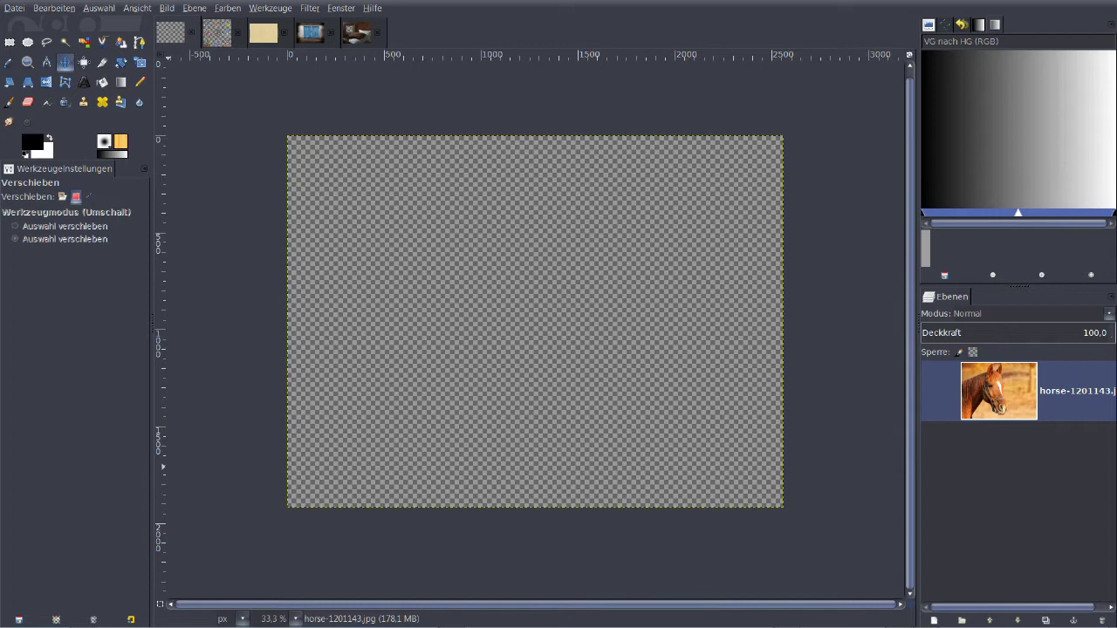
# Unhide the horse layer, browse the gate, paper, peace-sign and pillow images, then return to the horse
pyautogui.click(936, 398)
pyautogui.click(929, 392)
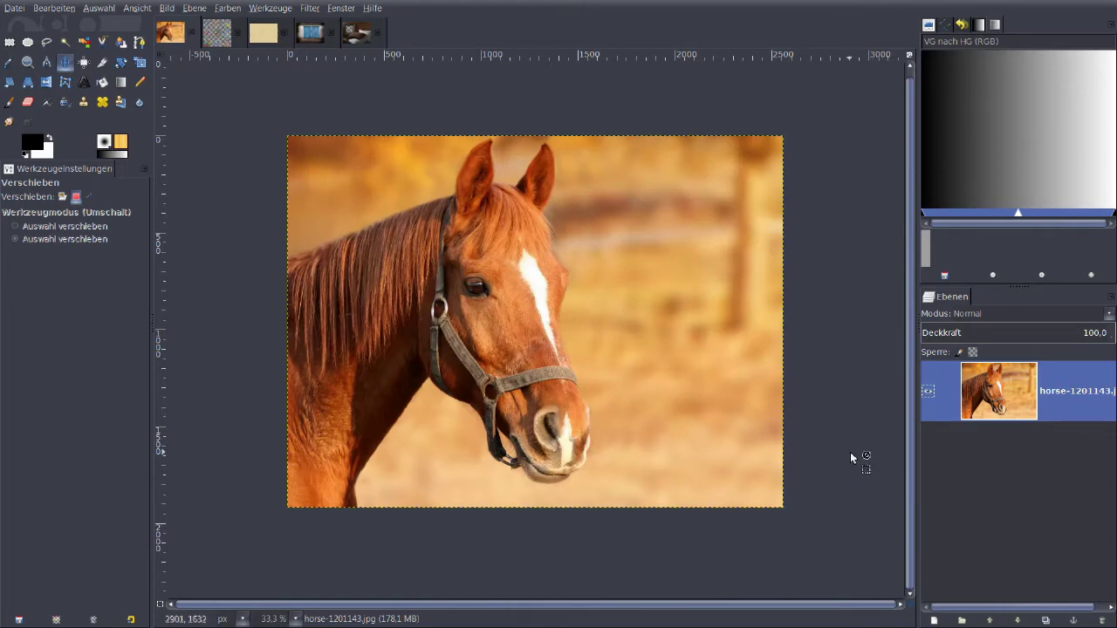
pyautogui.click(314, 32)
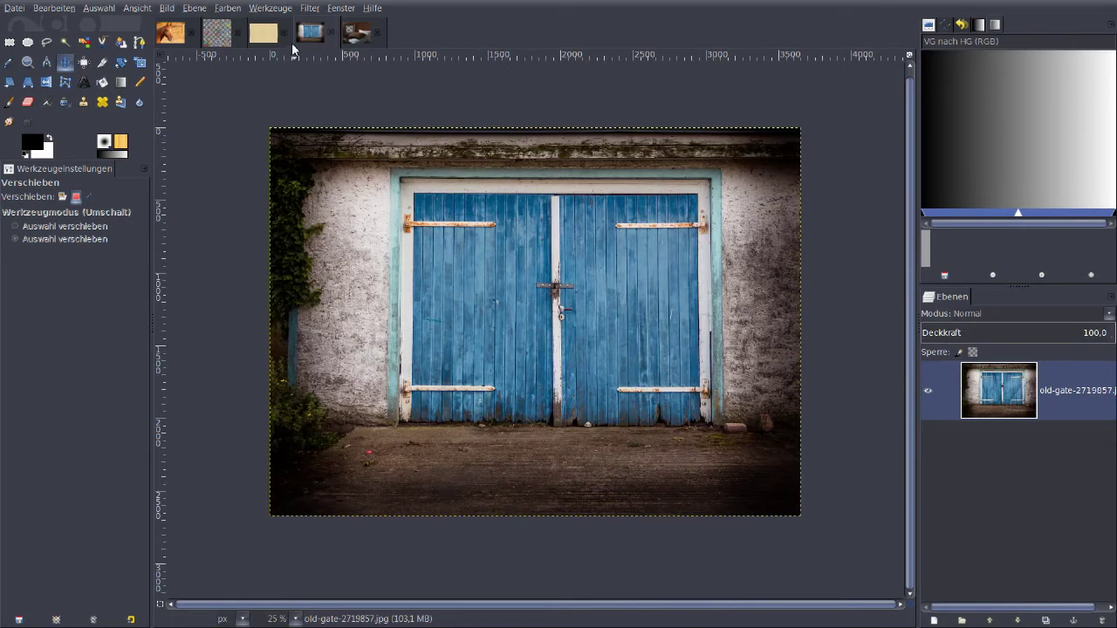
pyautogui.click(262, 34)
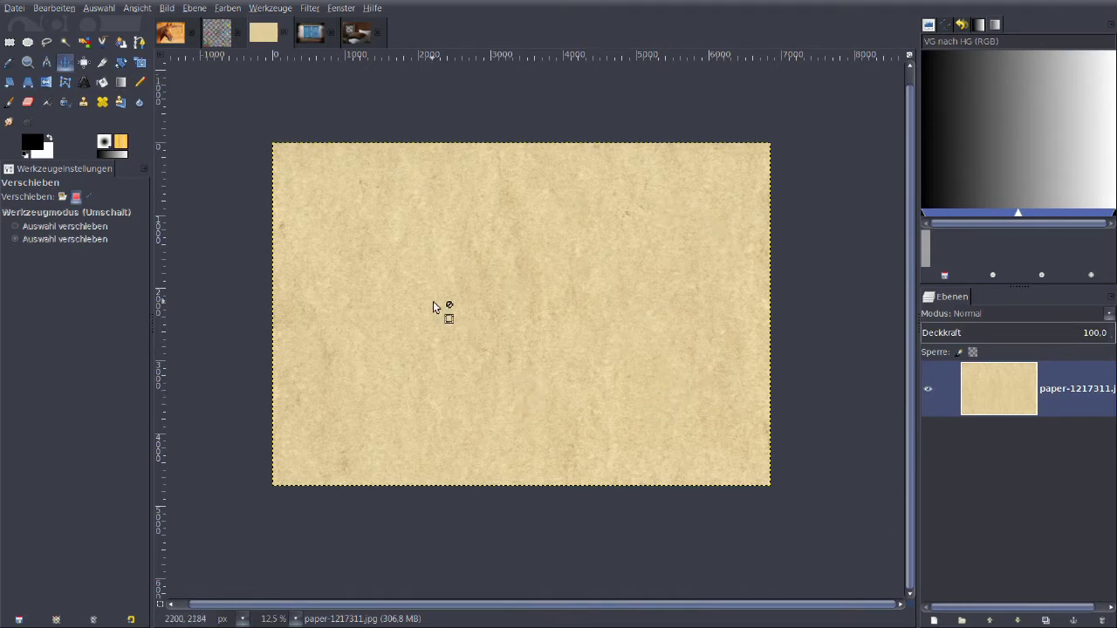
pyautogui.hotkey('ctrl', 'shift', 'Tab')
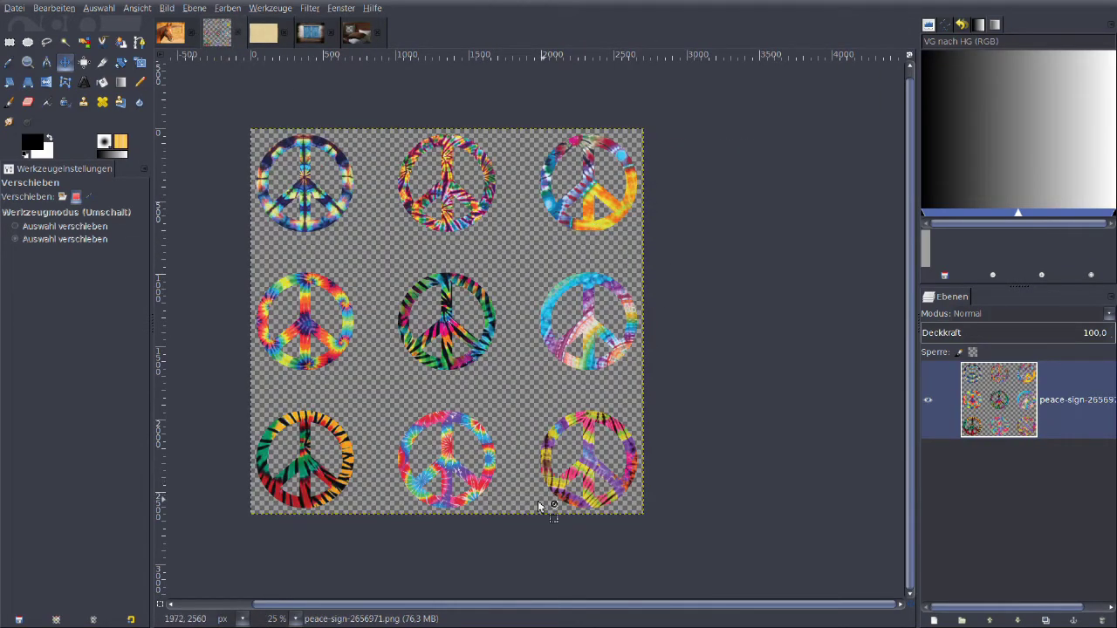
pyautogui.click(352, 33)
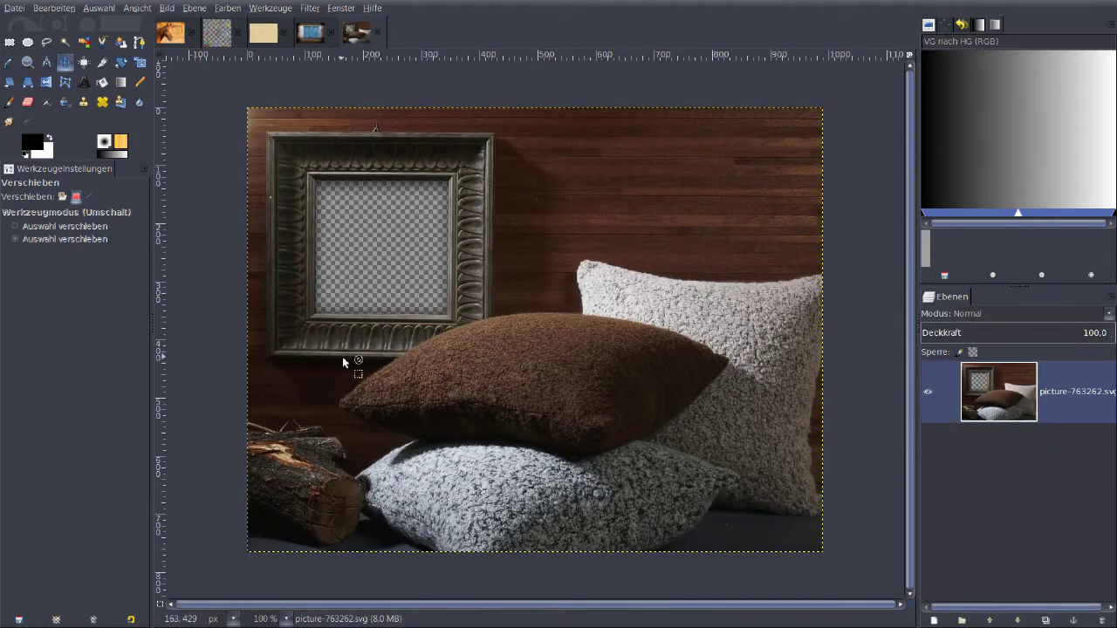
pyautogui.click(172, 32)
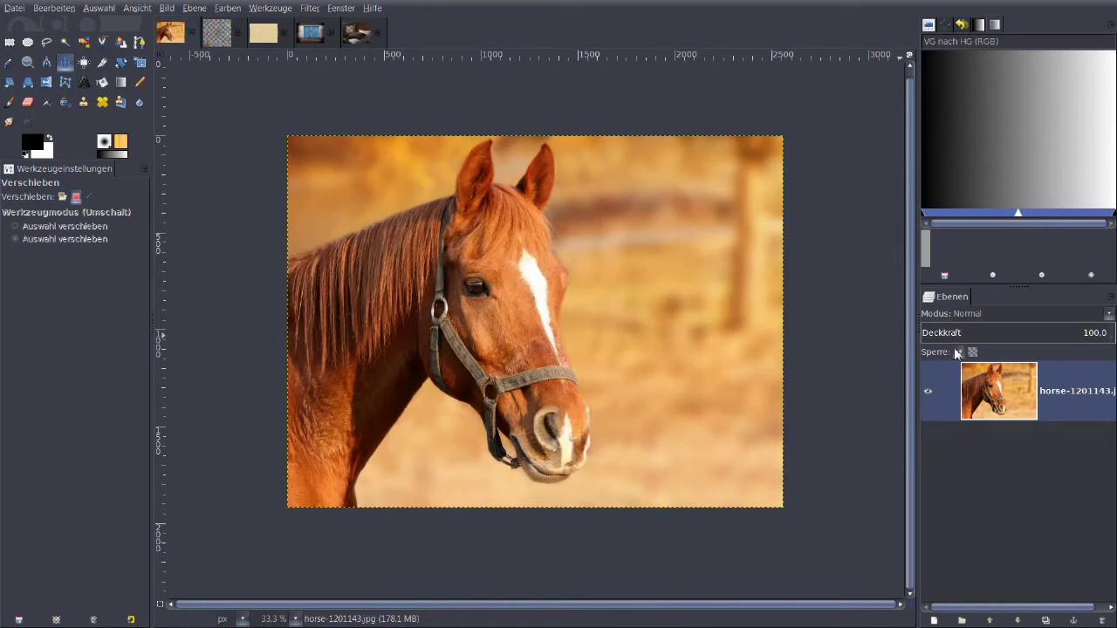
# Duplicate the horse photo layer with Ebene duplizieren
pyautogui.click(1015, 401)
pyautogui.rightClick(1015, 401)
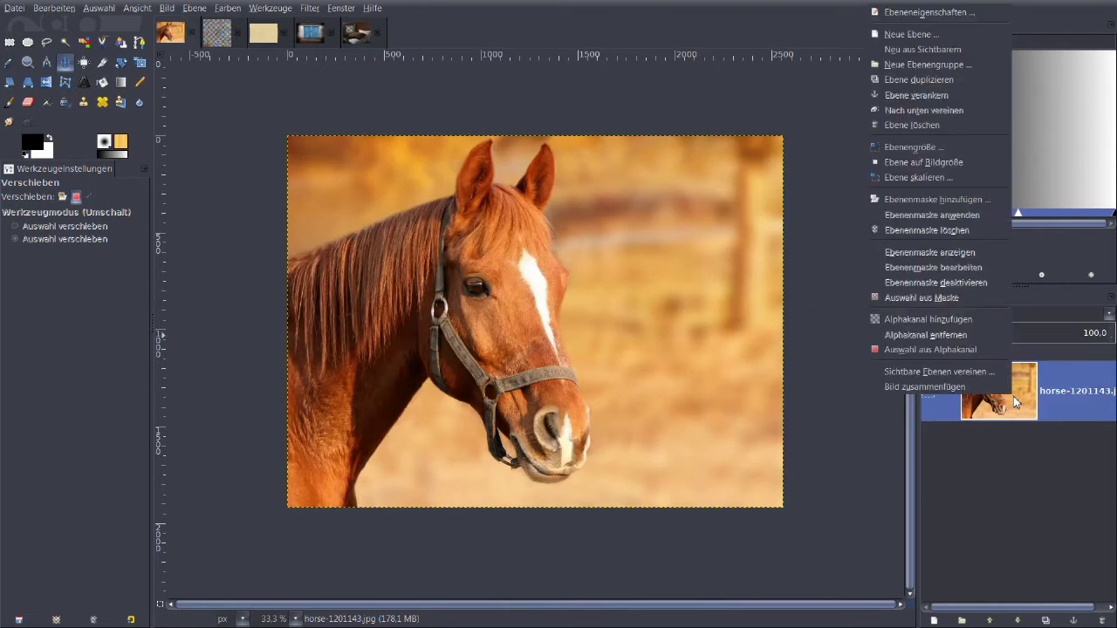
pyautogui.click(934, 80)
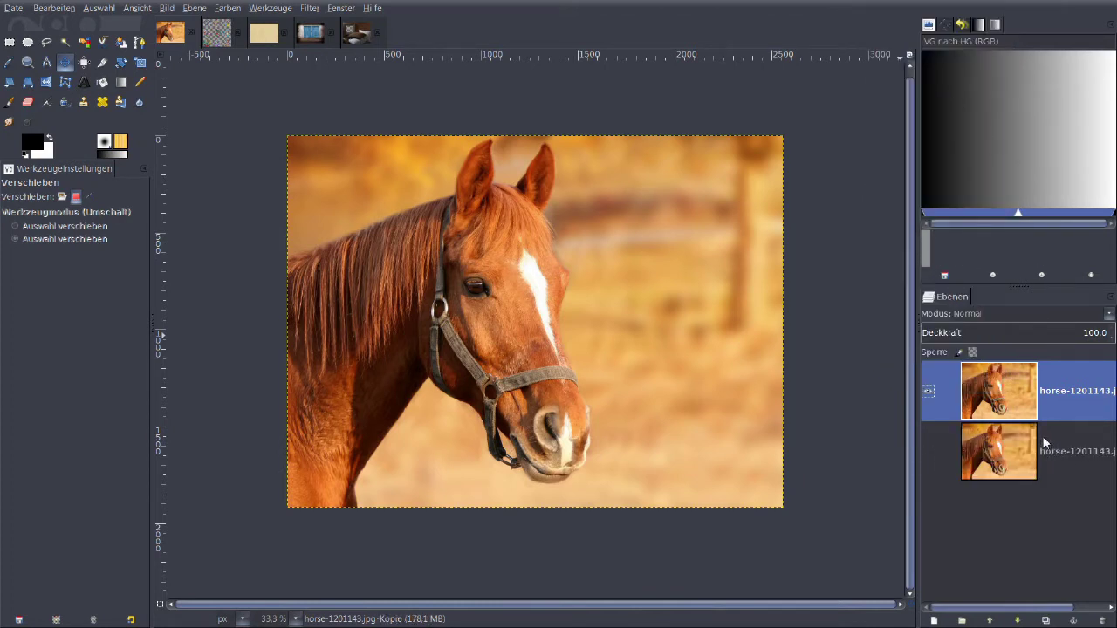
# Apply the Ölgemälde oil-painting filter to the horse copy with mask size 32
pyautogui.click(315, 13)
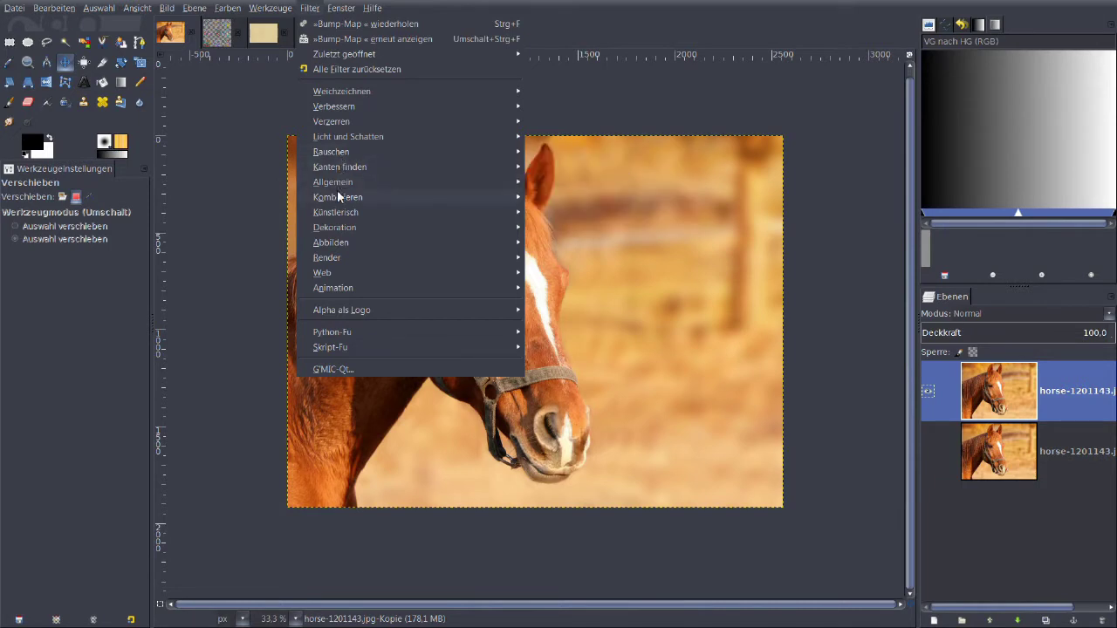
pyautogui.moveTo(336, 212)
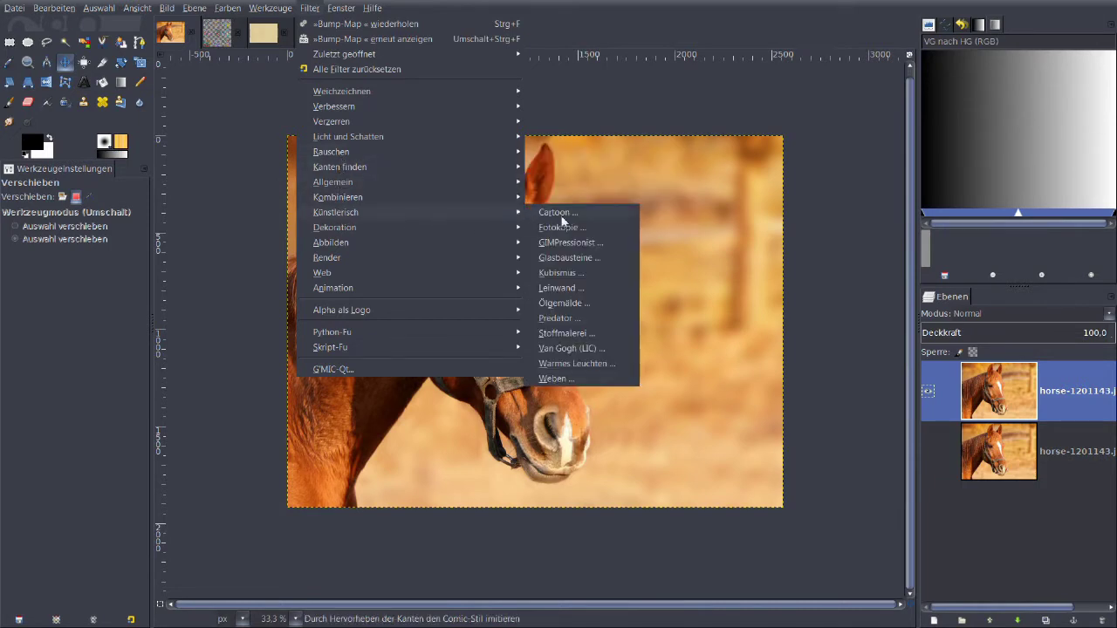
pyautogui.click(569, 304)
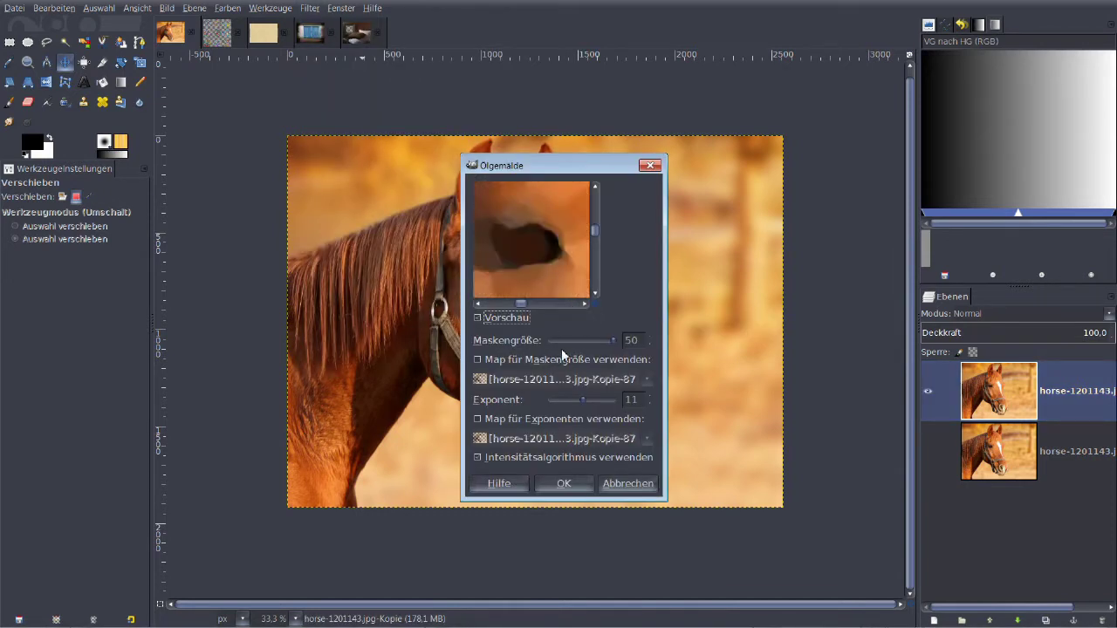
pyautogui.moveTo(607, 342); pyautogui.dragTo(604, 340)
pyautogui.moveTo(629, 340)
pyautogui.mouseDown()
pyautogui.moveTo(590, 341)
pyautogui.moveTo(618, 340)
pyautogui.mouseUp()
pyautogui.click(564, 486)
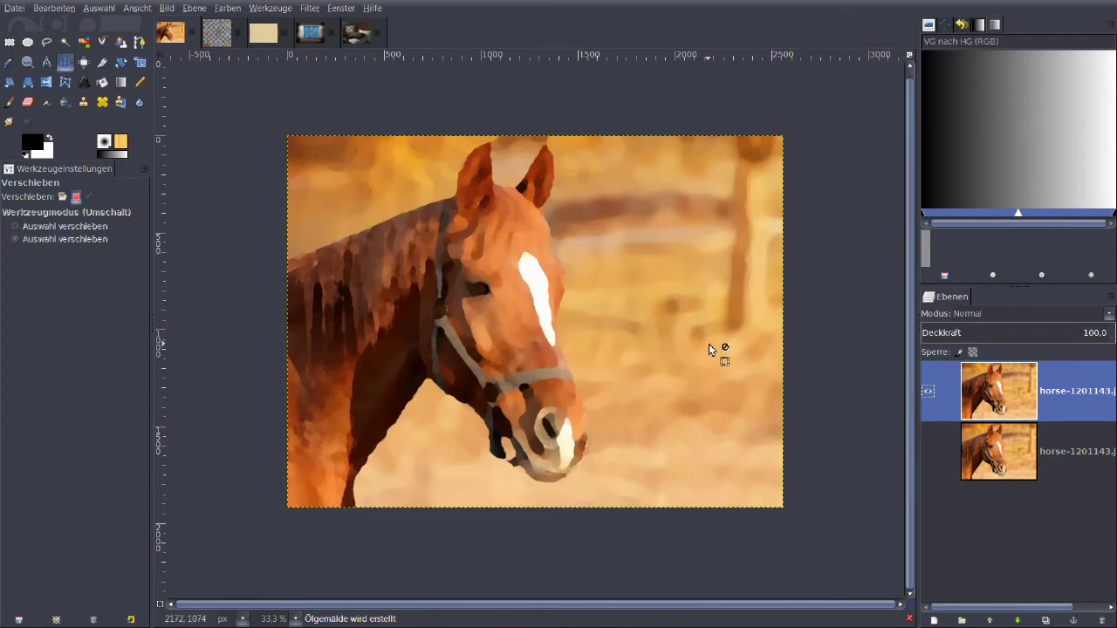
pyautogui.click(311, 9)
pyautogui.moveTo(339, 167)
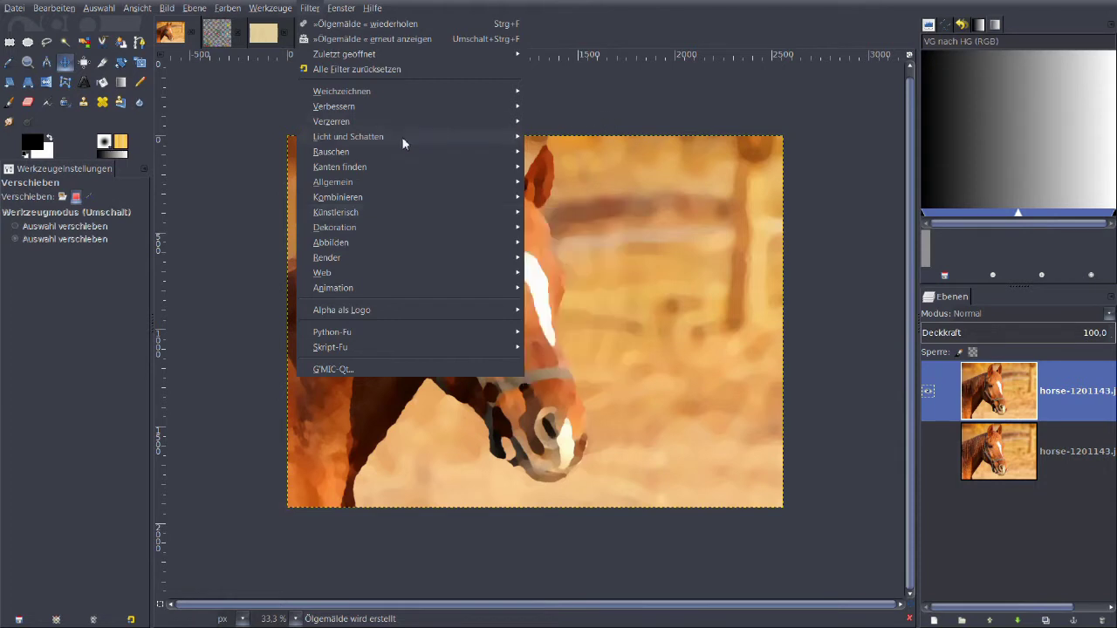
# Bump-map the horse copy using the paper image as the map, with Tiefe raised to 8
pyautogui.click(331, 248)
pyautogui.click(333, 243)
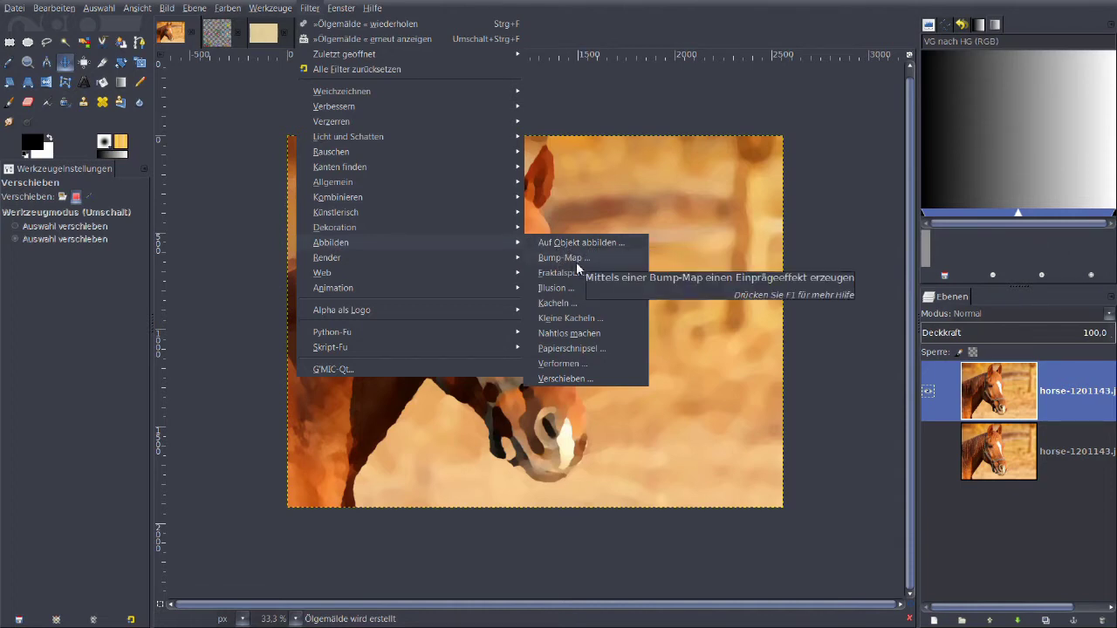
pyautogui.click(576, 261)
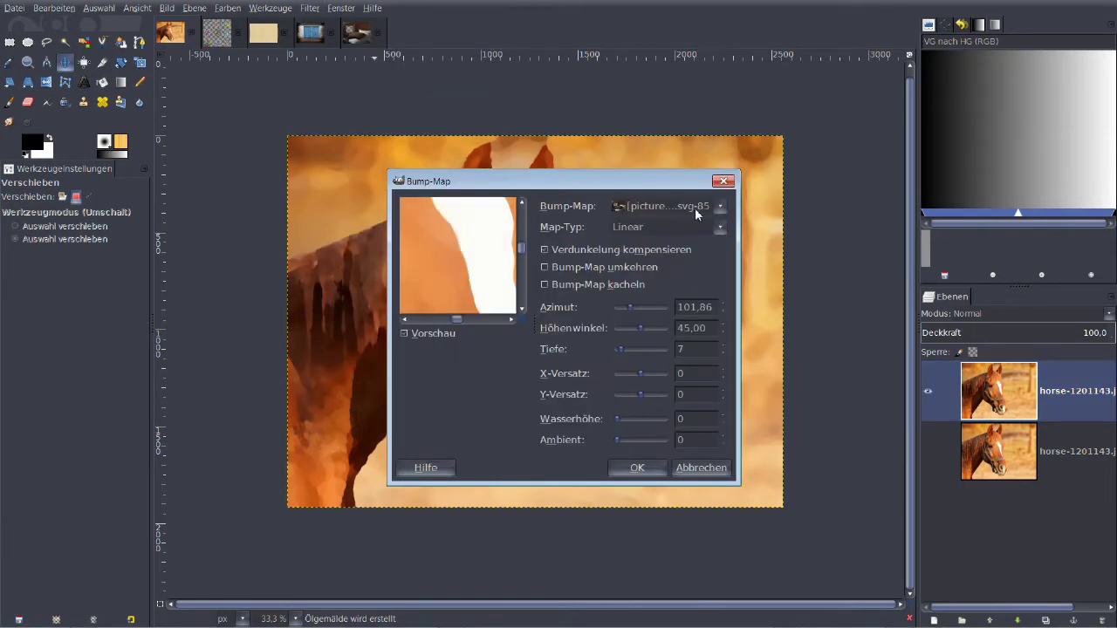
pyautogui.click(721, 210)
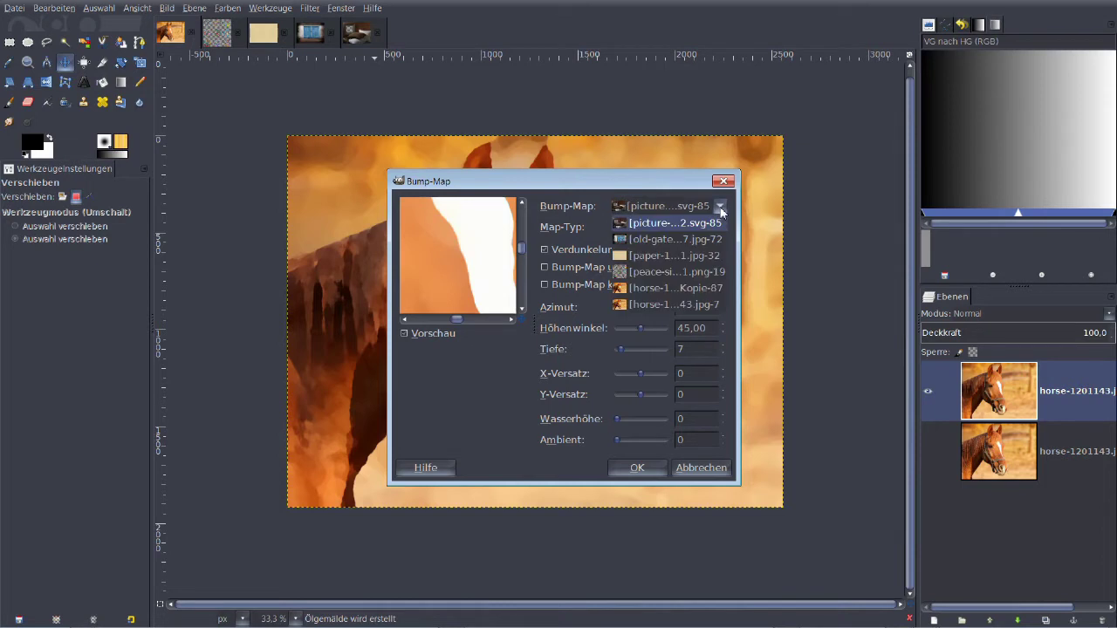
pyautogui.click(693, 255)
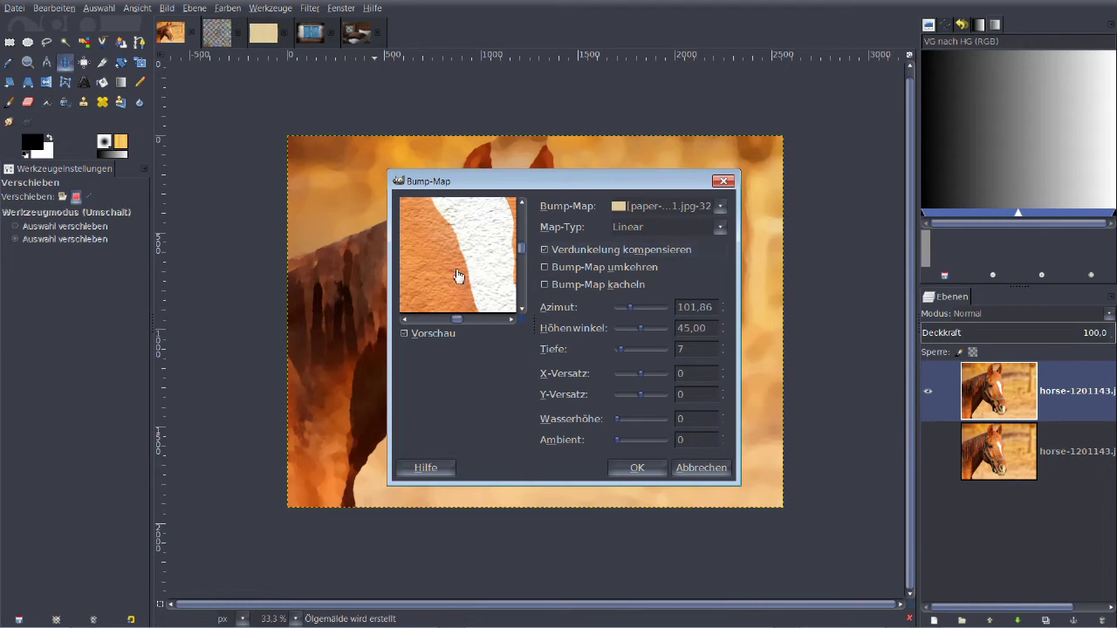
pyautogui.moveTo(466, 288)
pyautogui.mouseDown()
pyautogui.moveTo(411, 225)
pyautogui.moveTo(474, 262)
pyautogui.moveTo(443, 230)
pyautogui.moveTo(461, 232)
pyautogui.moveTo(486, 274)
pyautogui.mouseUp()
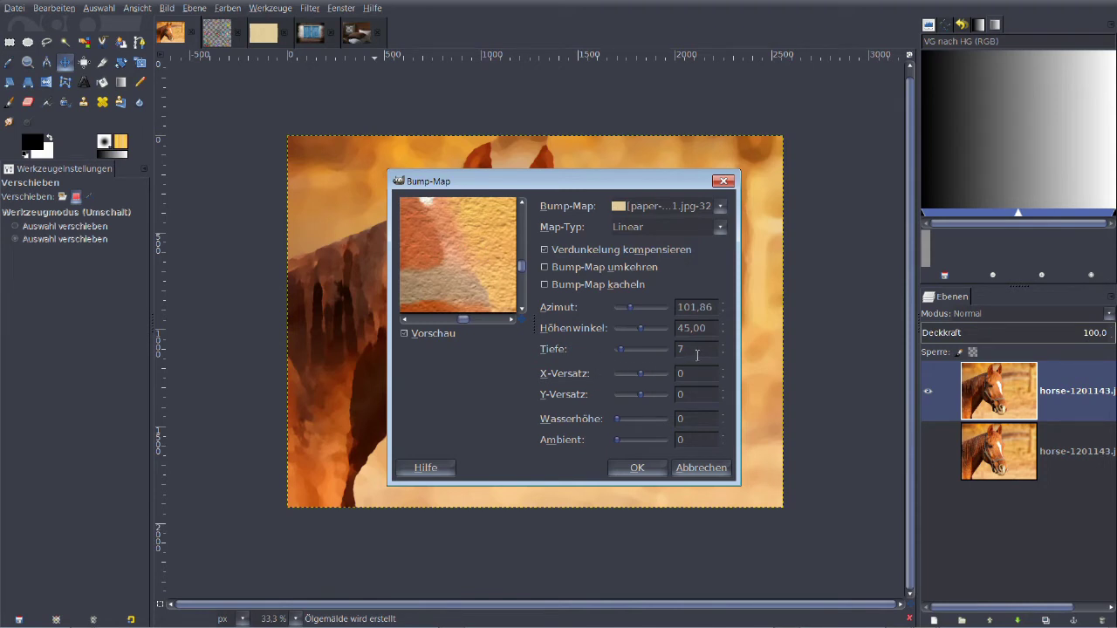
pyautogui.scroll(1, 698, 354)
pyautogui.click(637, 469)
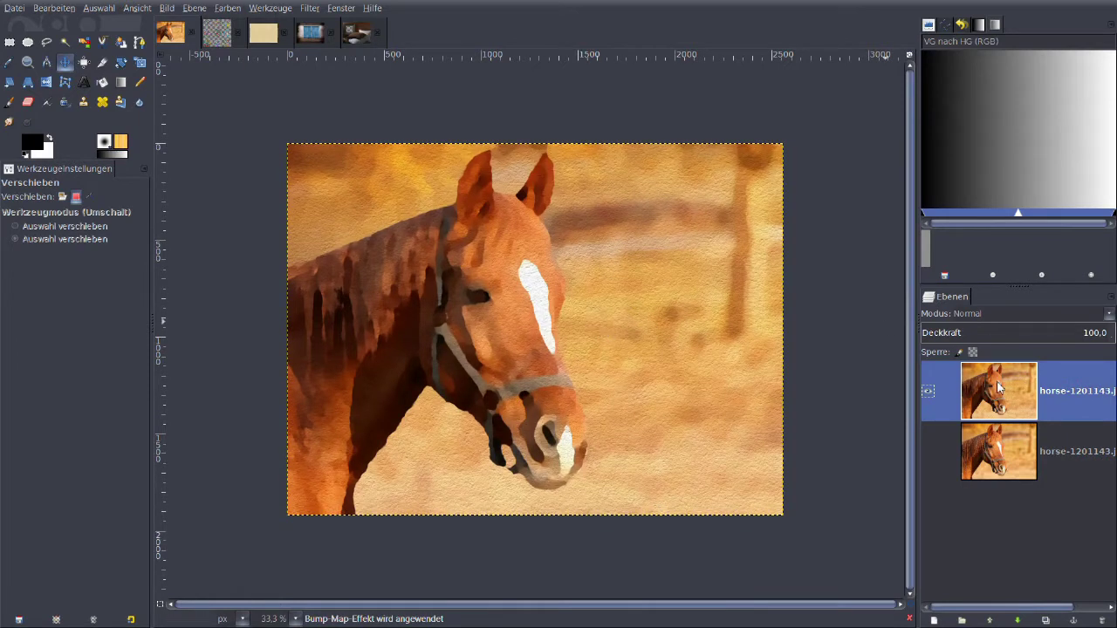
# Copy the painted horse and switch to the pillows-and-frame picture
pyautogui.click(50, 12)
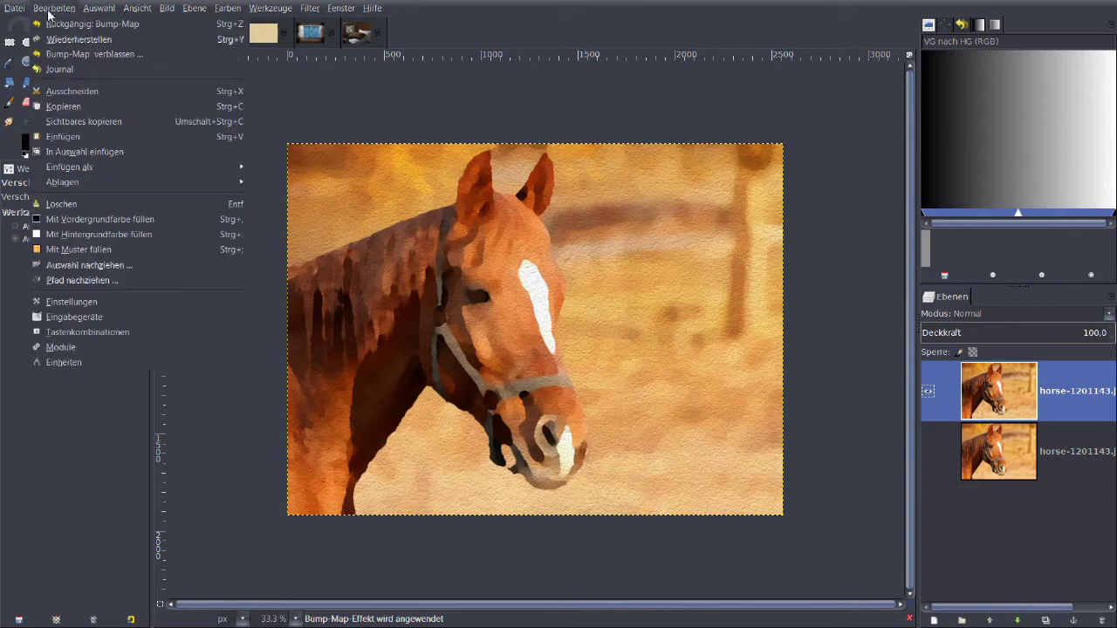
pyautogui.click(64, 107)
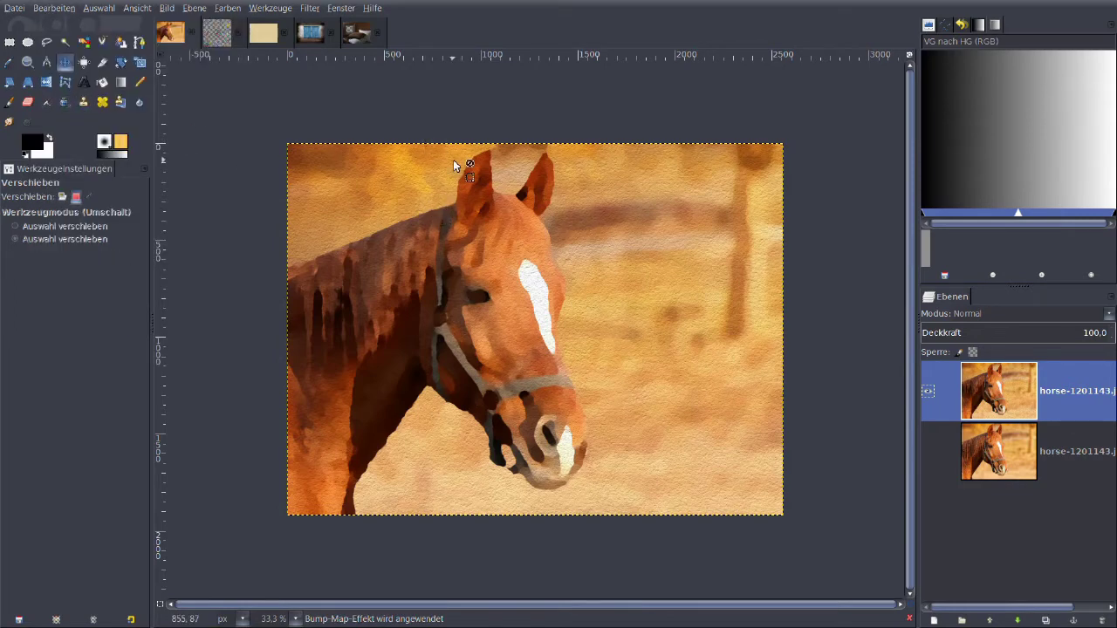
pyautogui.click(362, 33)
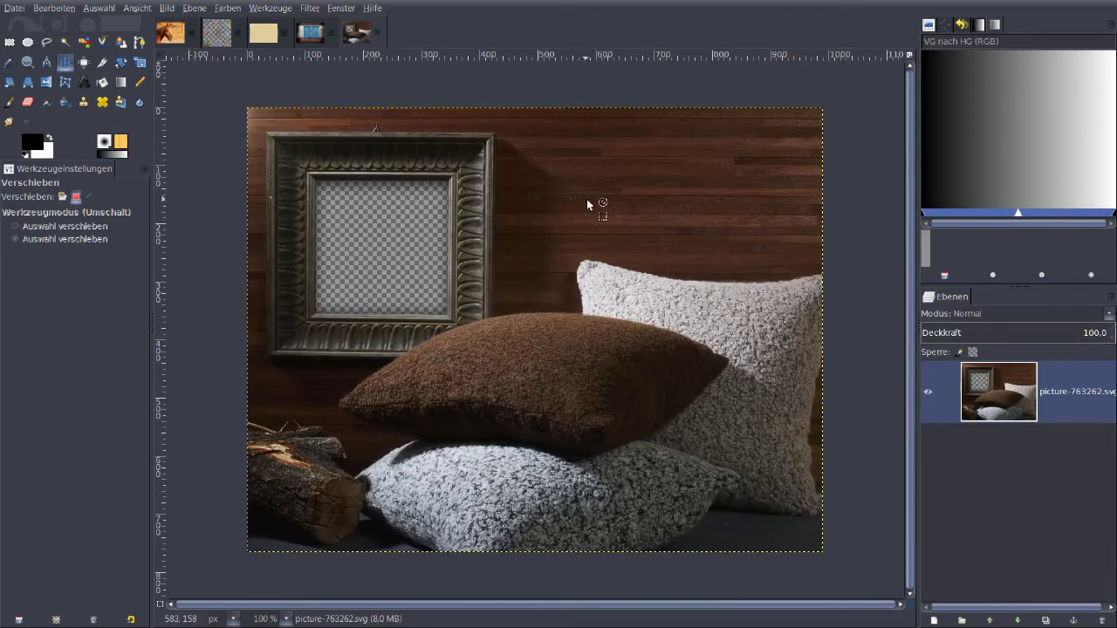
# Paste the horse as a new Zwischenablage layer and zoom out to see it
pyautogui.click(53, 10)
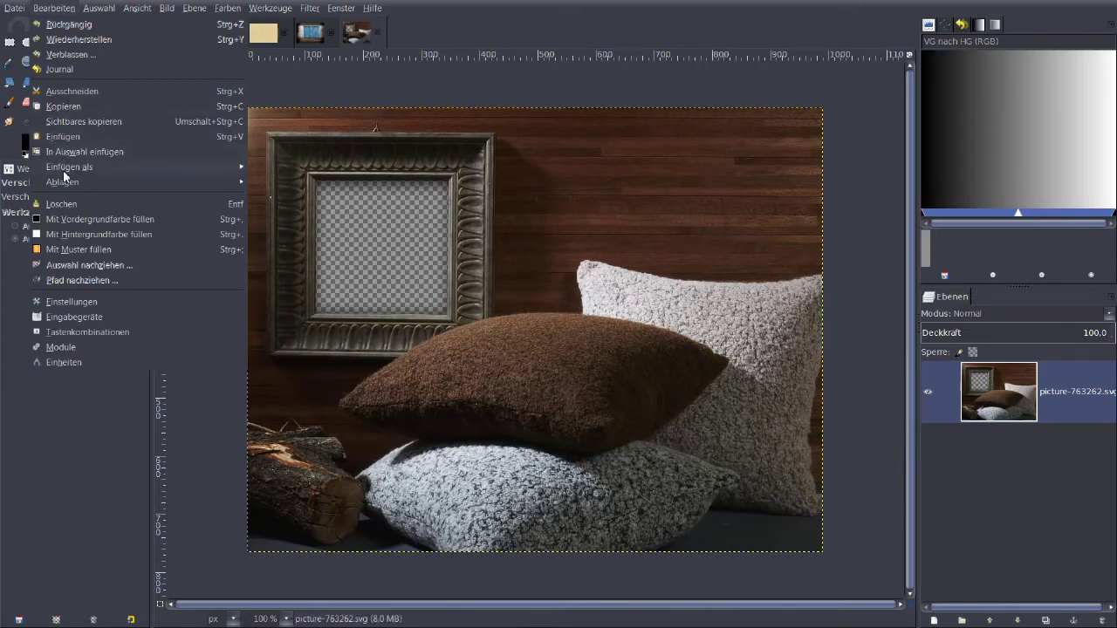
pyautogui.moveTo(70, 167)
pyautogui.click(299, 190)
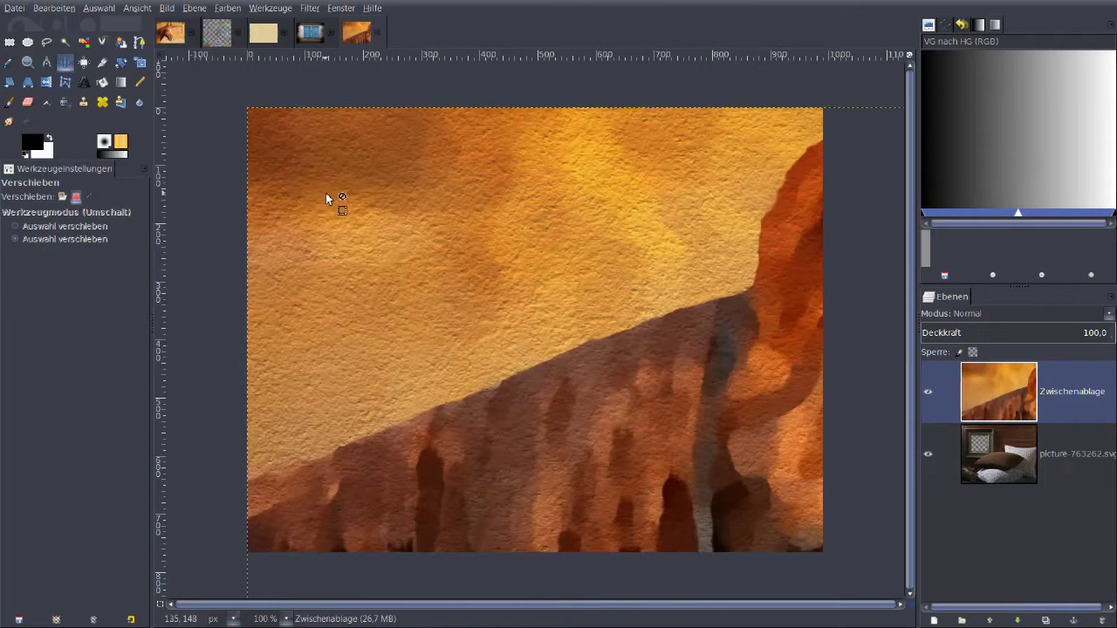
pyautogui.scroll(-3, 418, 202)
pyautogui.scroll(2, 428, 227)
pyautogui.scroll(-1, 396, 267)
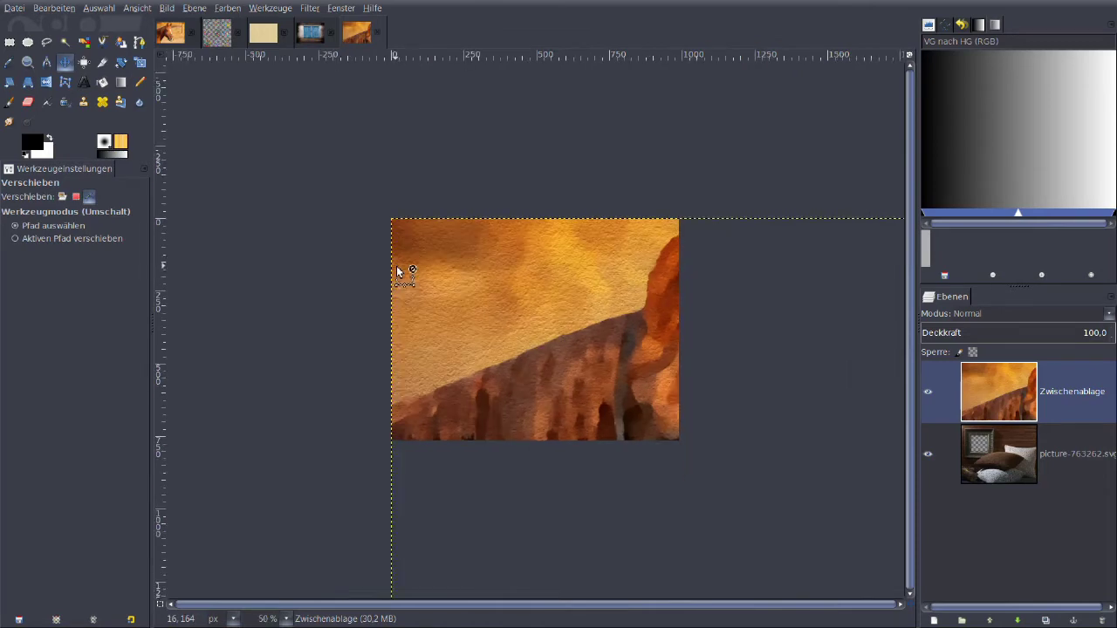
pyautogui.scroll(-2, 399, 270)
pyautogui.scroll(1, 524, 323)
pyautogui.scroll(1, 514, 291)
pyautogui.moveTo(514, 290)
pyautogui.mouseDown()
pyautogui.moveTo(324, 163)
pyautogui.moveTo(436, 259)
pyautogui.mouseUp()
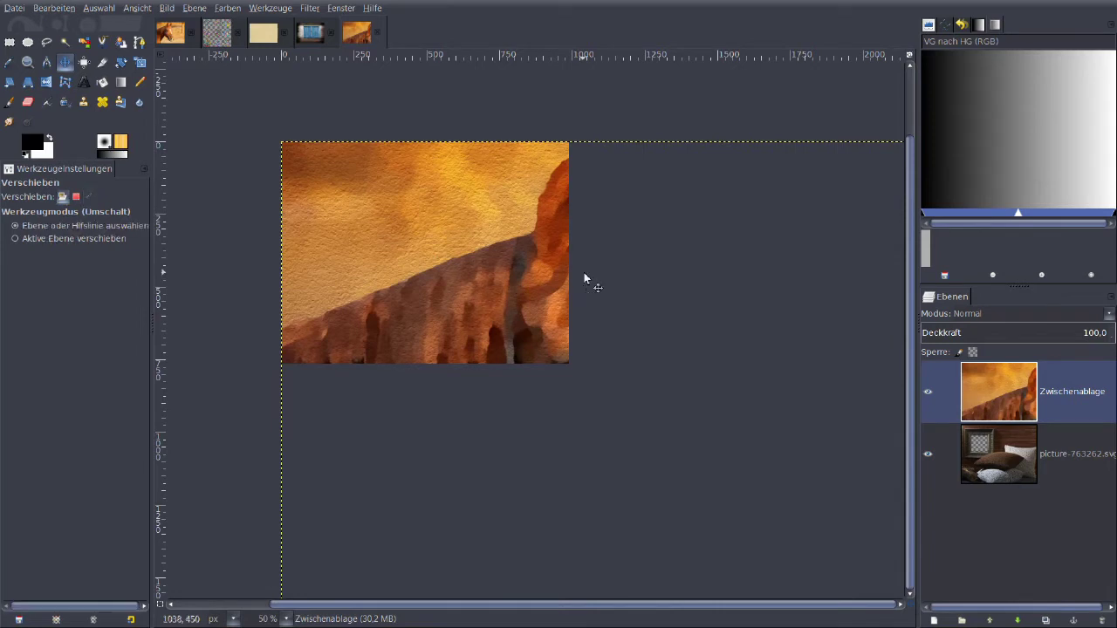
pyautogui.scroll(-3, 585, 279)
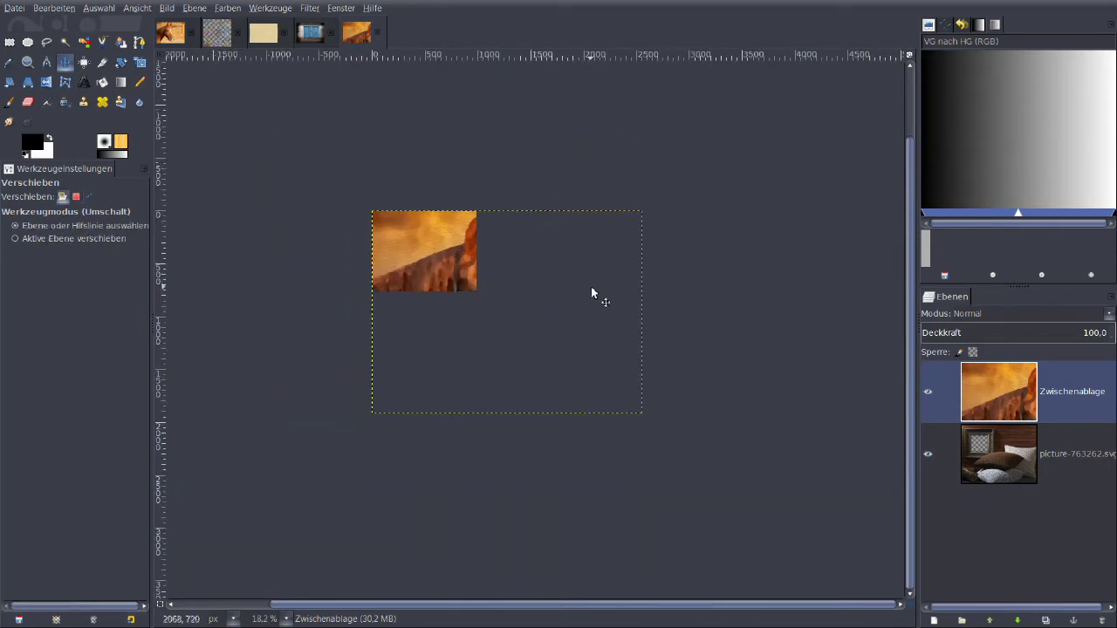
# Shrink the pasted horse layer in two passes with the Scale tool
pyautogui.click(139, 62)
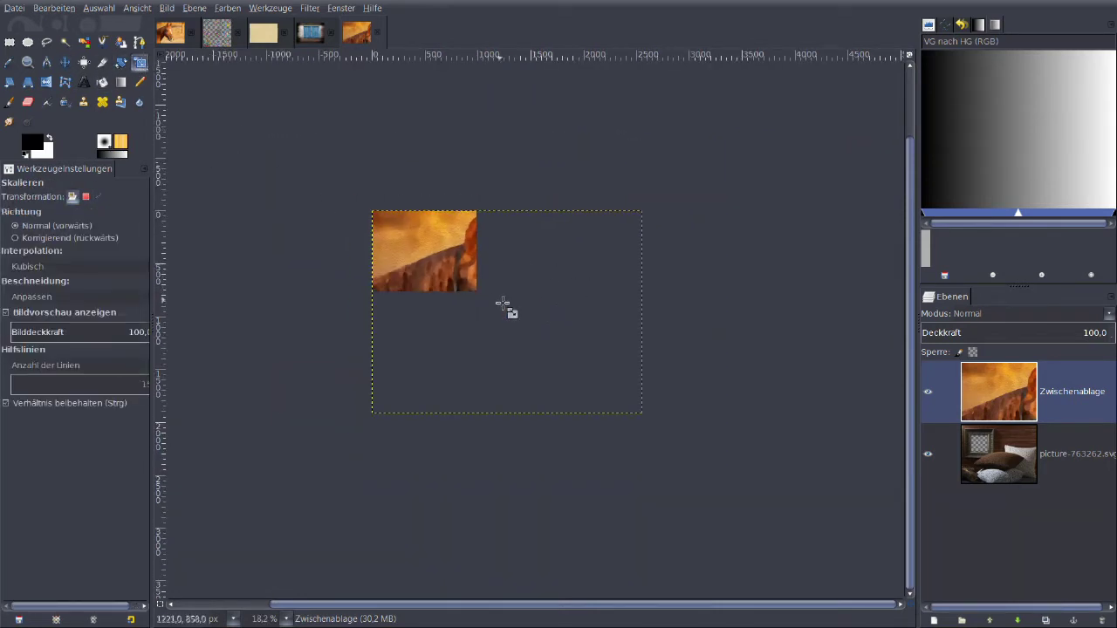
pyautogui.click(445, 266)
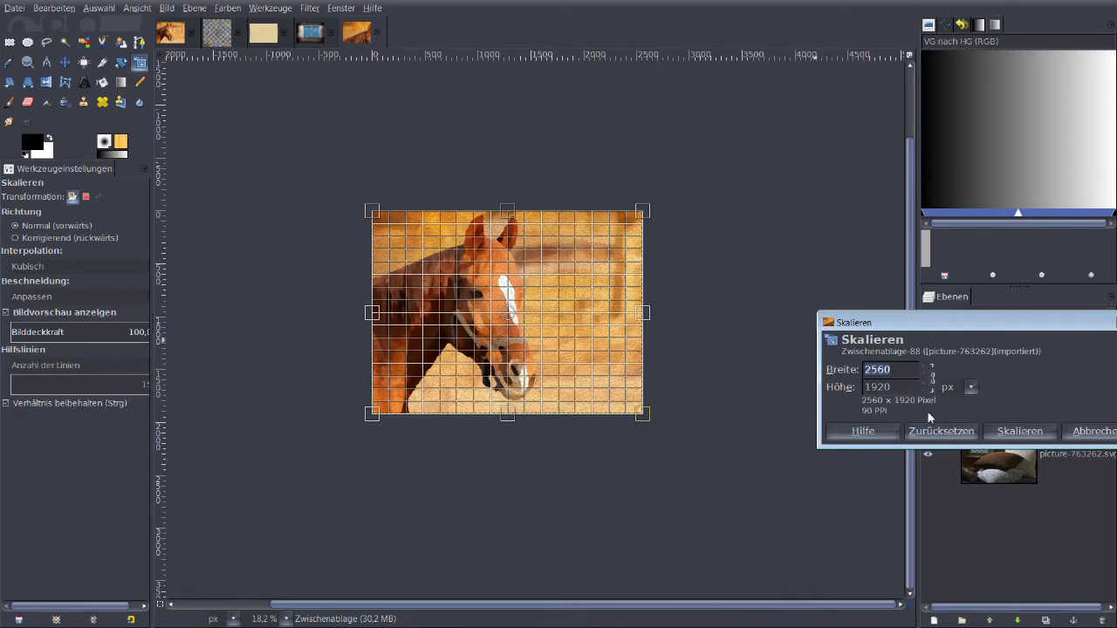
pyautogui.moveTo(647, 426)
pyautogui.mouseDown()
pyautogui.moveTo(566, 358)
pyautogui.moveTo(405, 268)
pyautogui.mouseUp()
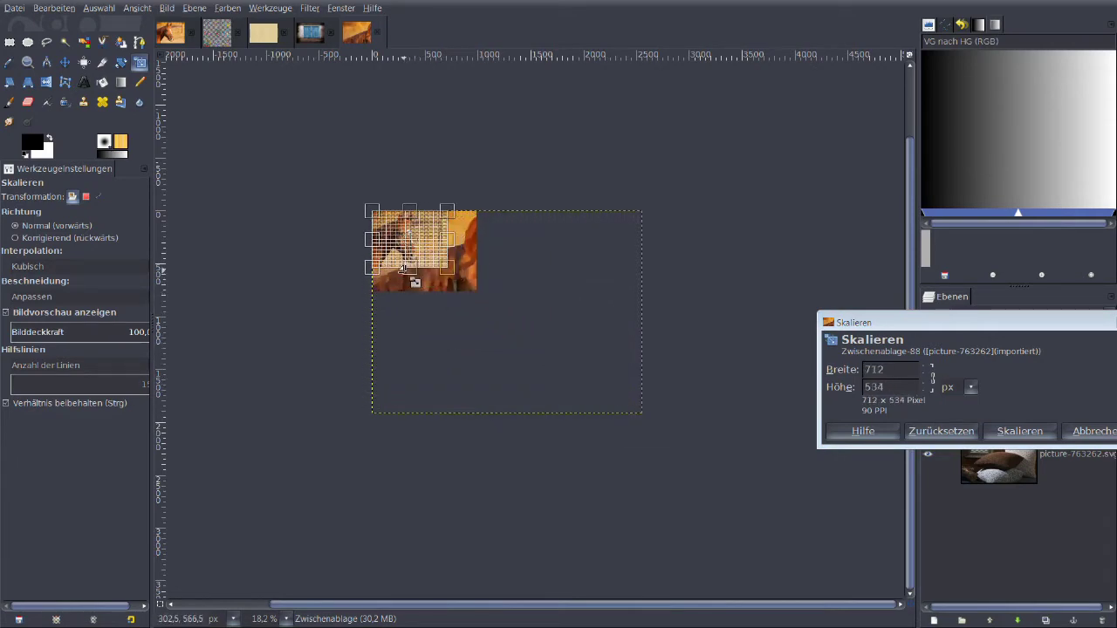
pyautogui.click(1012, 432)
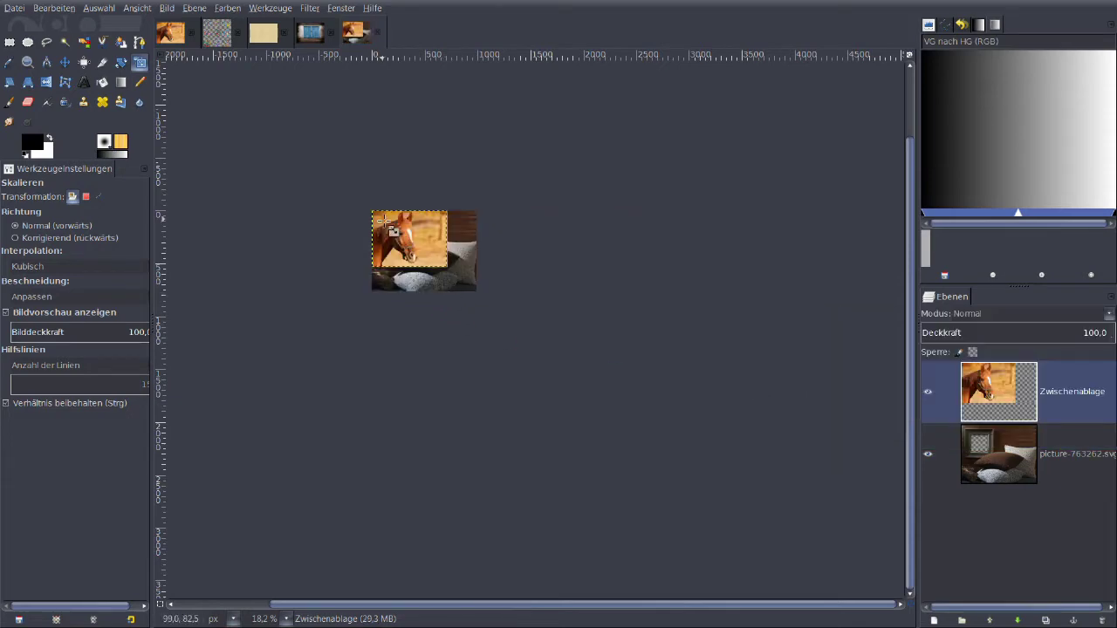
pyautogui.scroll(3, 436, 253)
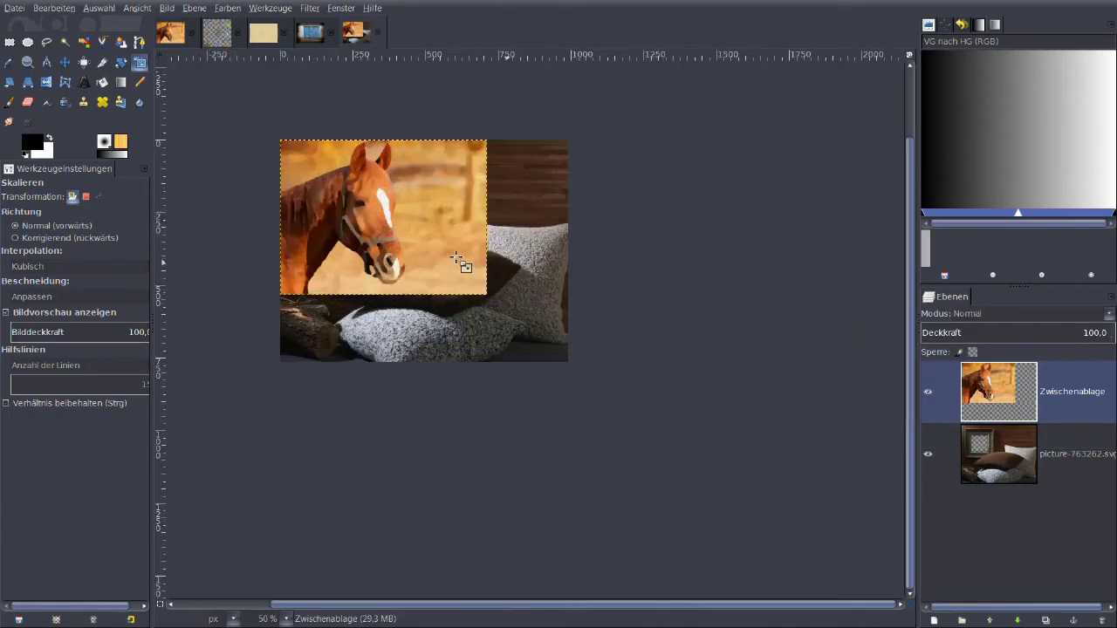
pyautogui.scroll(3, 471, 266)
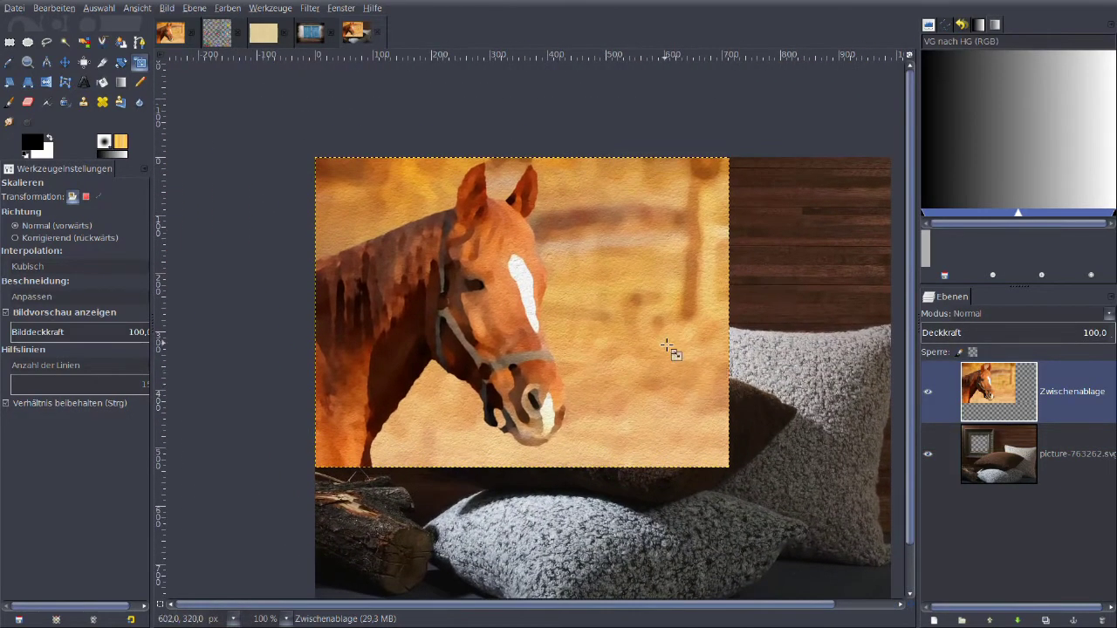
pyautogui.click(630, 327)
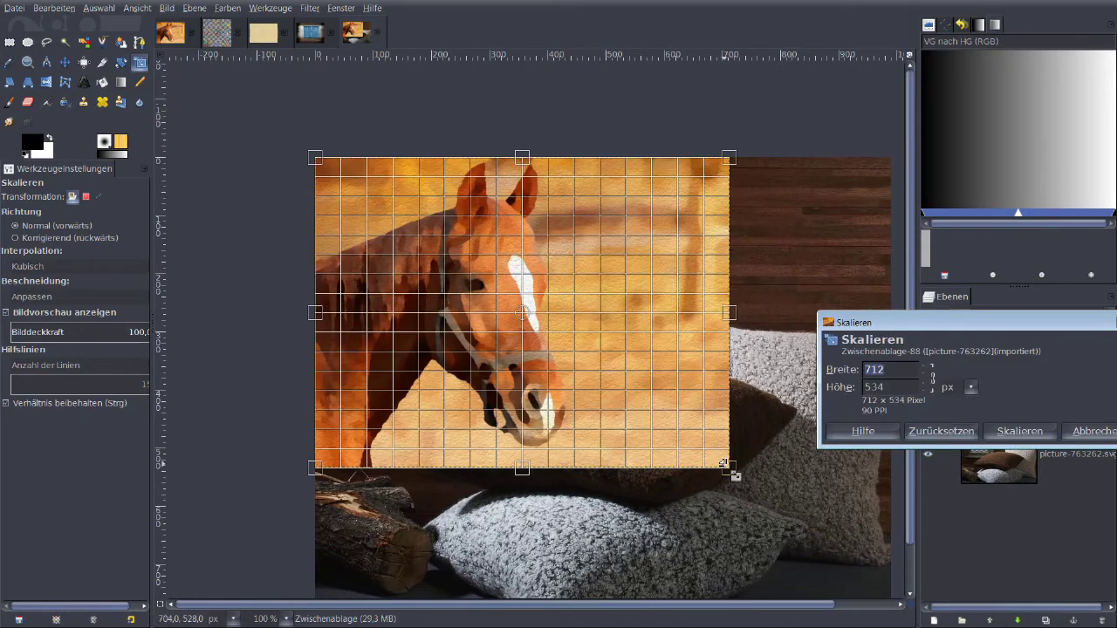
pyautogui.moveTo(730, 468)
pyautogui.mouseDown()
pyautogui.moveTo(659, 428)
pyautogui.moveTo(647, 407)
pyautogui.mouseUp()
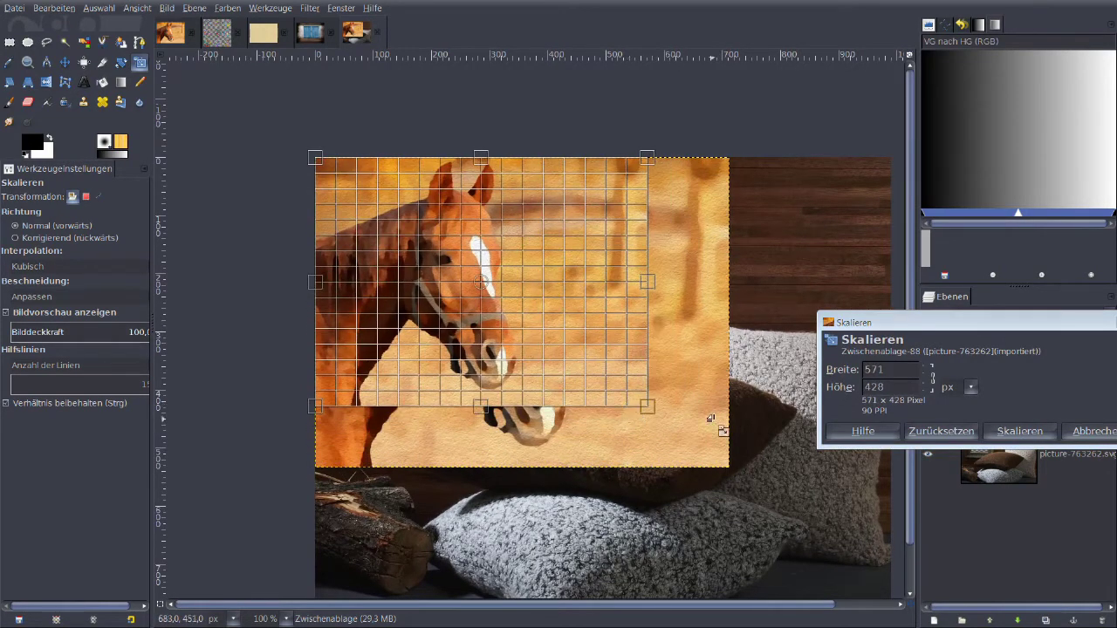
pyautogui.click(1019, 431)
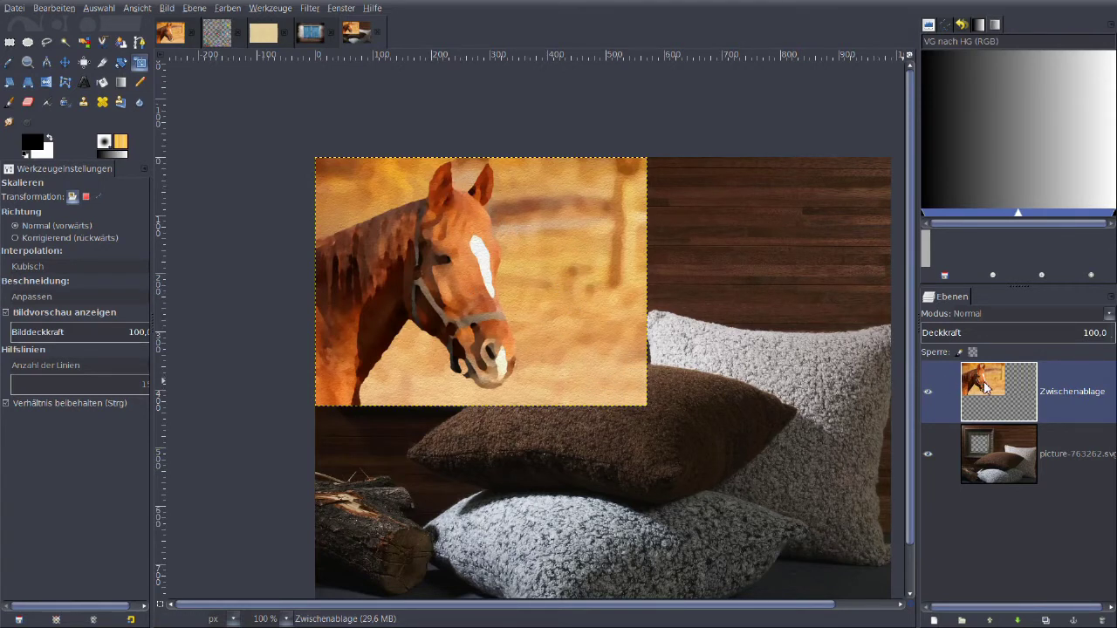
# Move the horse painting below the bedroom photo layer and shrink it toward the frame size
pyautogui.moveTo(1063, 381); pyautogui.dragTo(1087, 487)
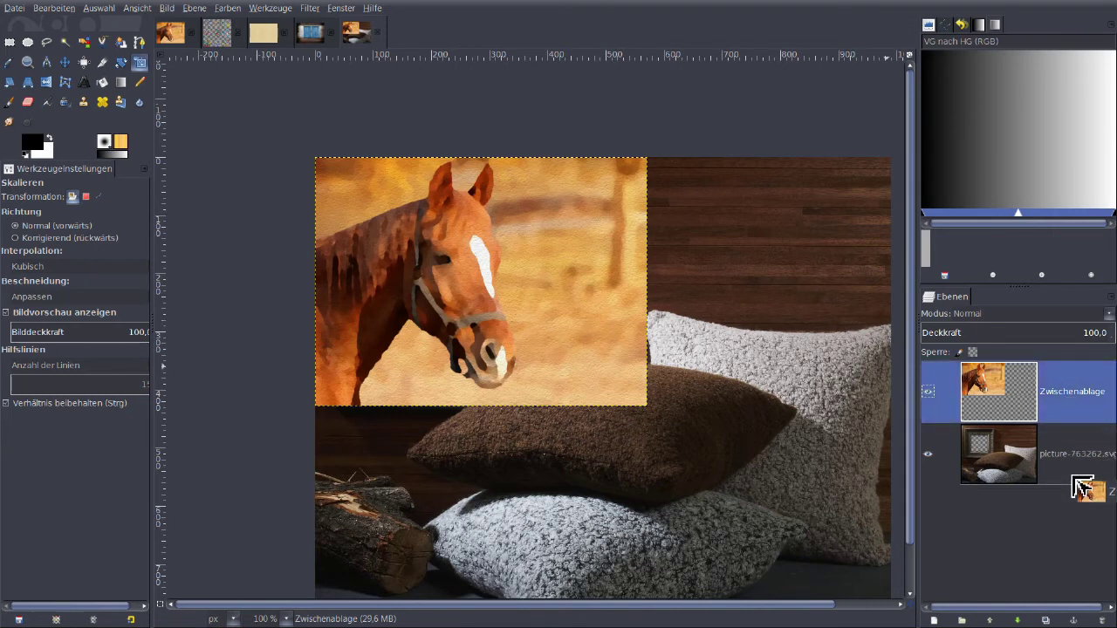
pyautogui.click(447, 290)
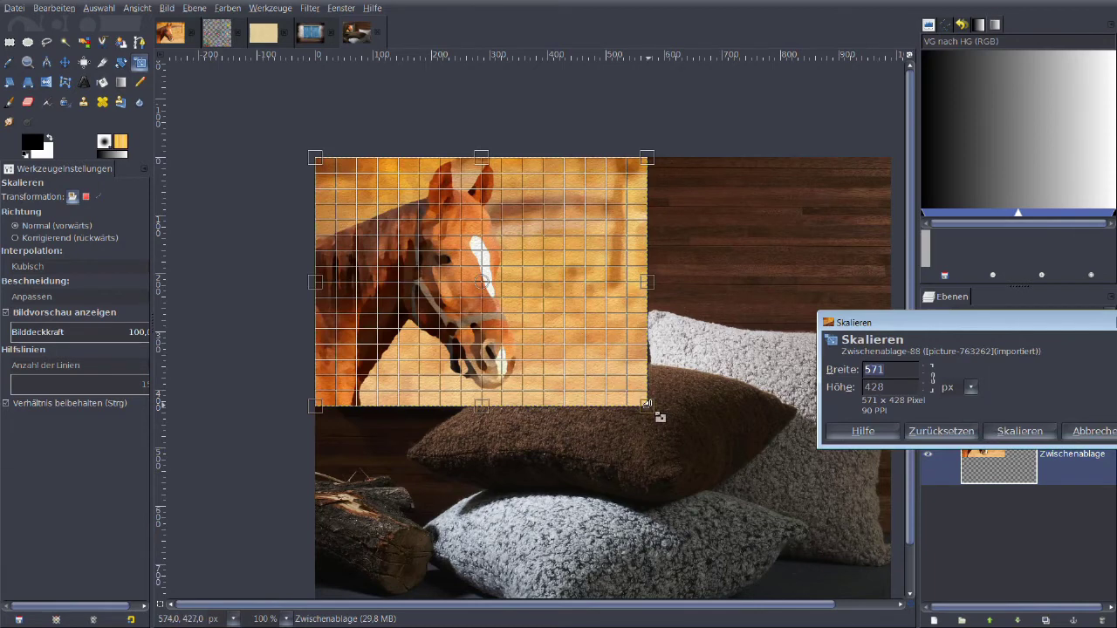
pyautogui.moveTo(646, 402); pyautogui.dragTo(573, 365)
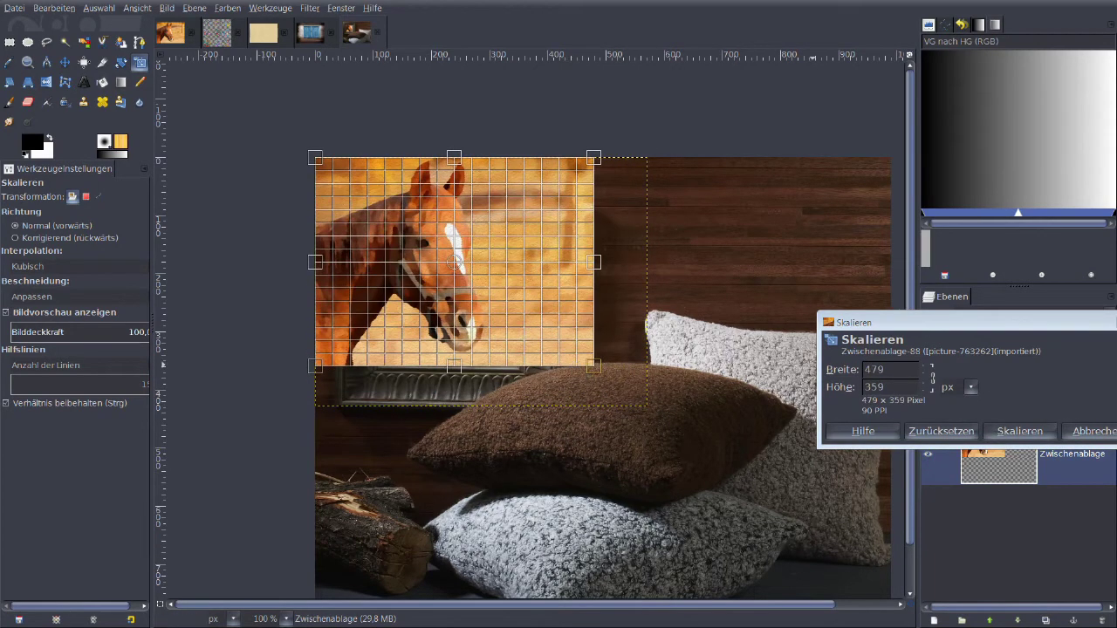
pyautogui.click(1017, 430)
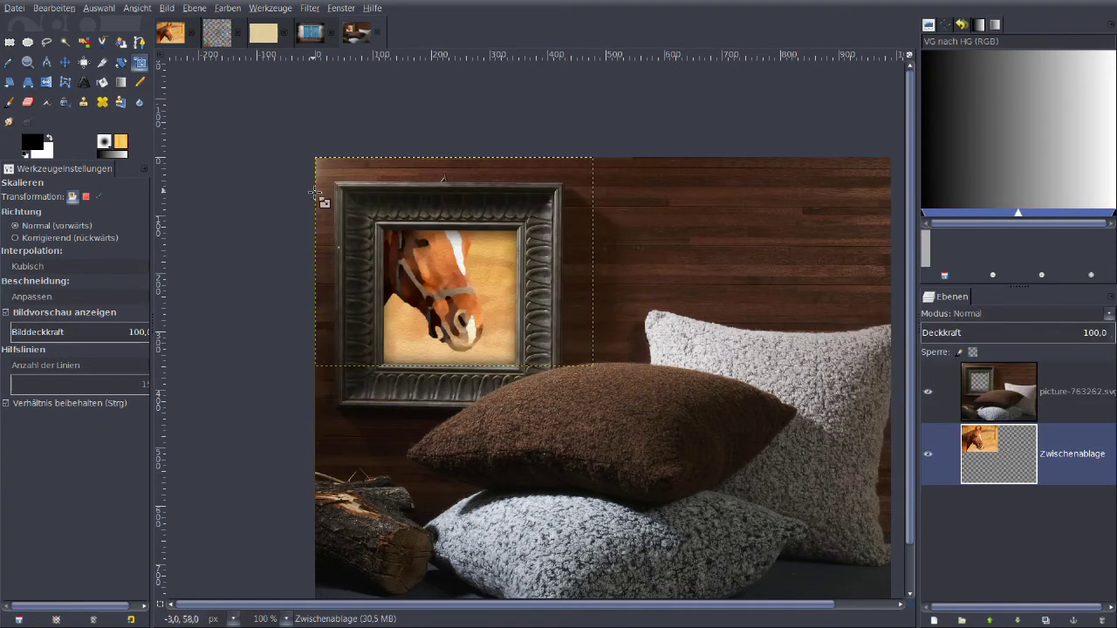
pyautogui.click(371, 224)
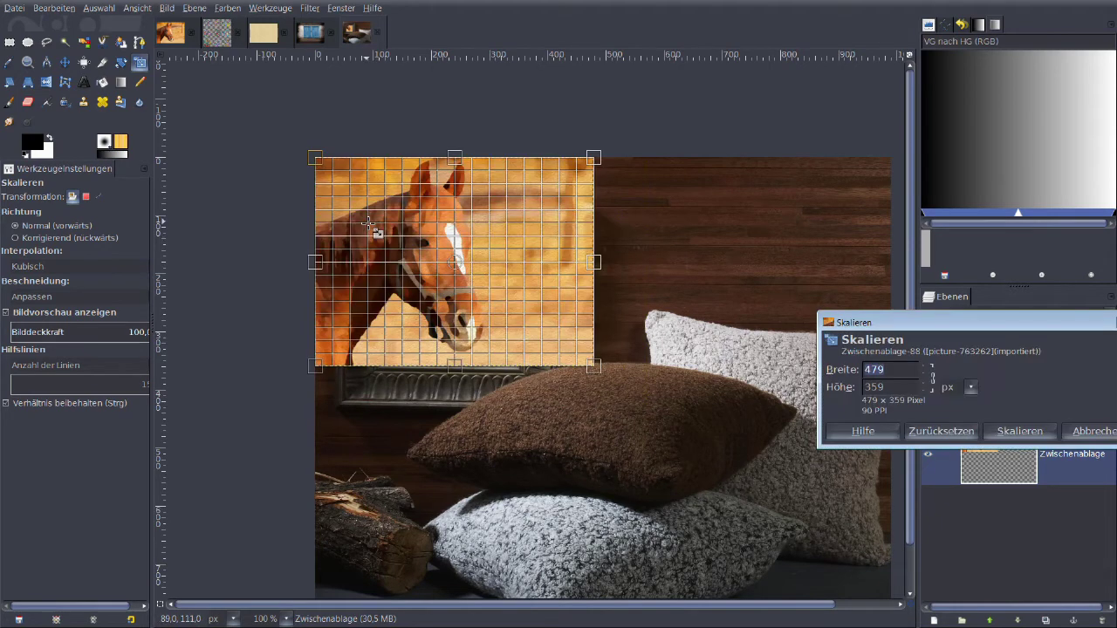
pyautogui.moveTo(316, 159); pyautogui.dragTo(363, 204)
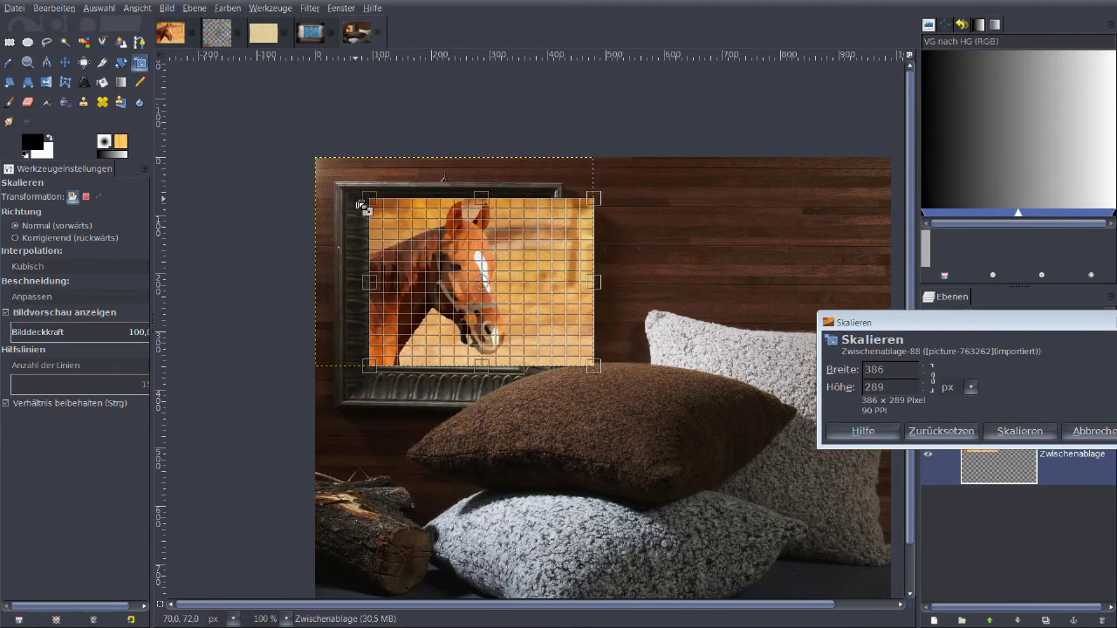
pyautogui.click(1020, 431)
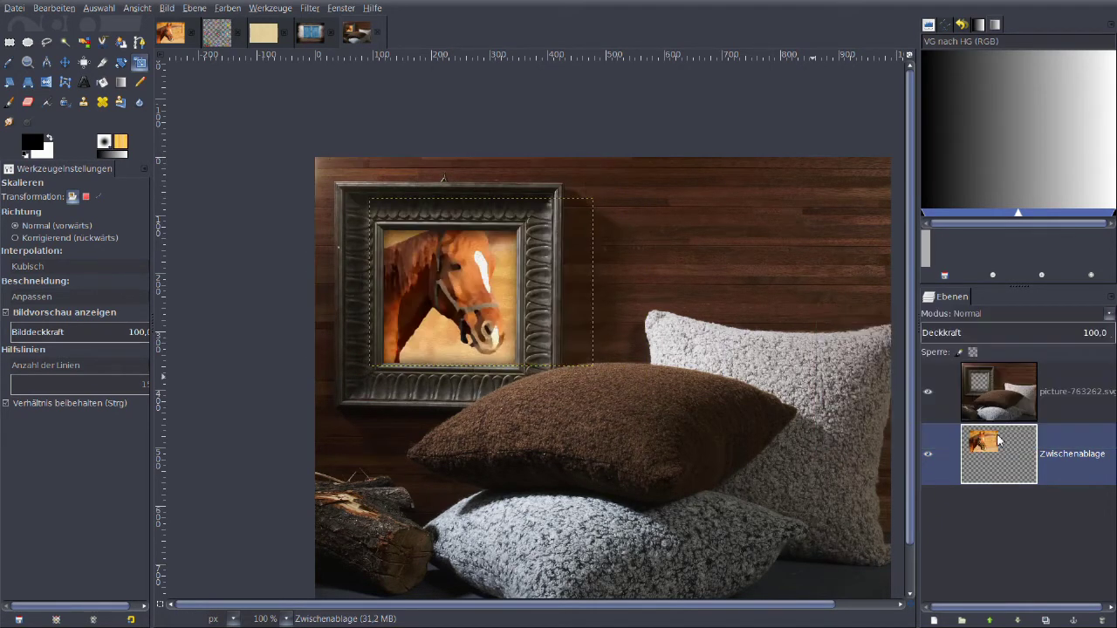
# Trim the painting further until it fits the frame opening at 341 × 255 px
pyautogui.click(441, 266)
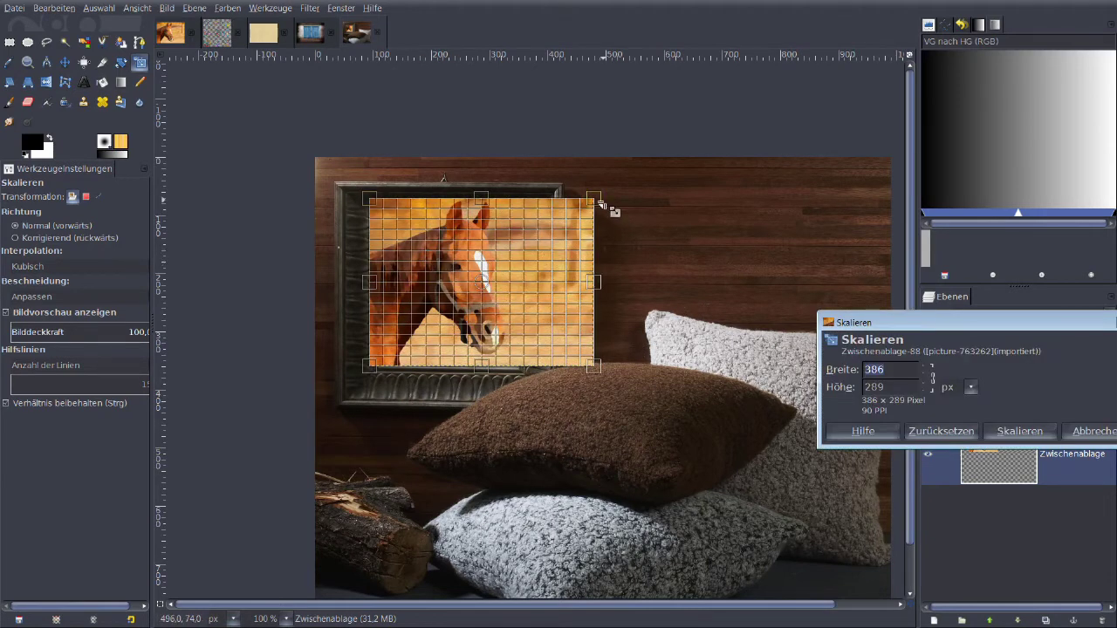
pyautogui.moveTo(608, 209); pyautogui.dragTo(582, 216)
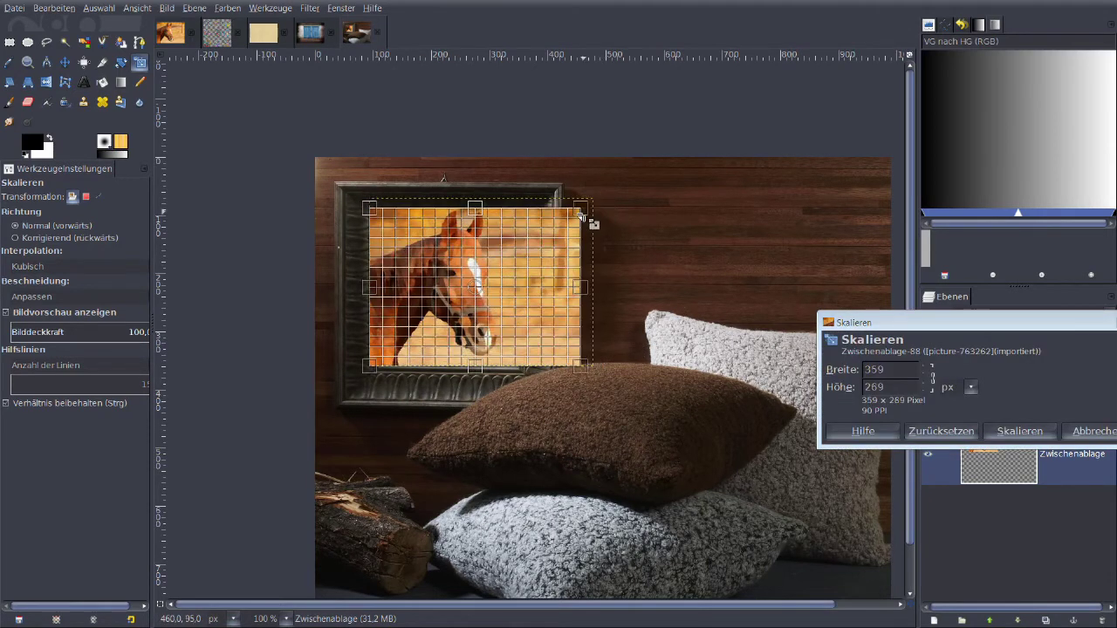
pyautogui.click(1019, 431)
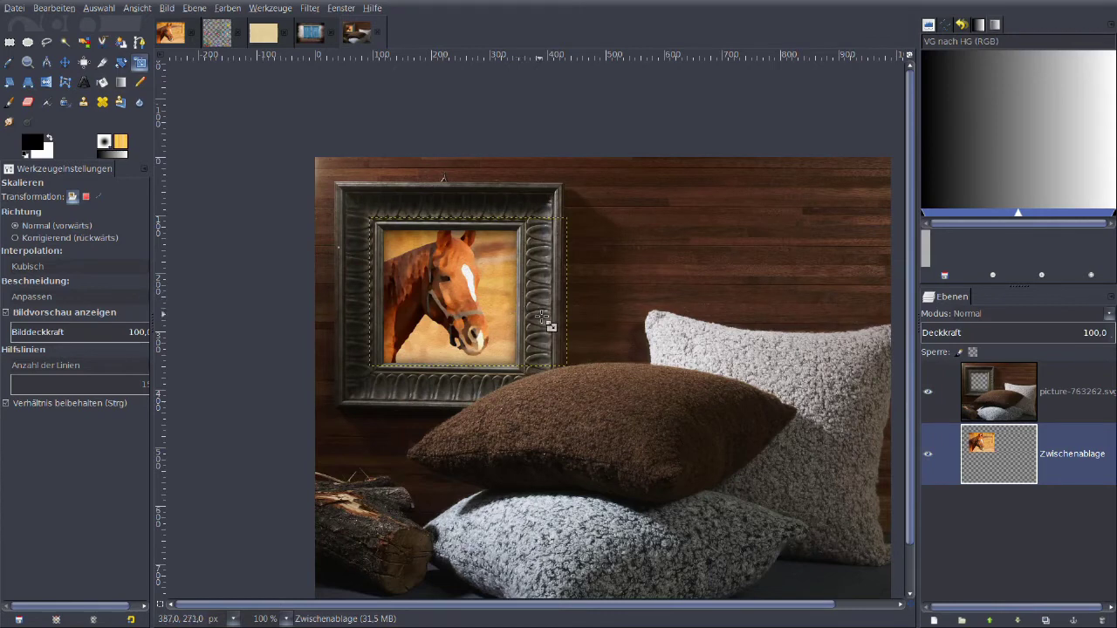
pyautogui.click(498, 293)
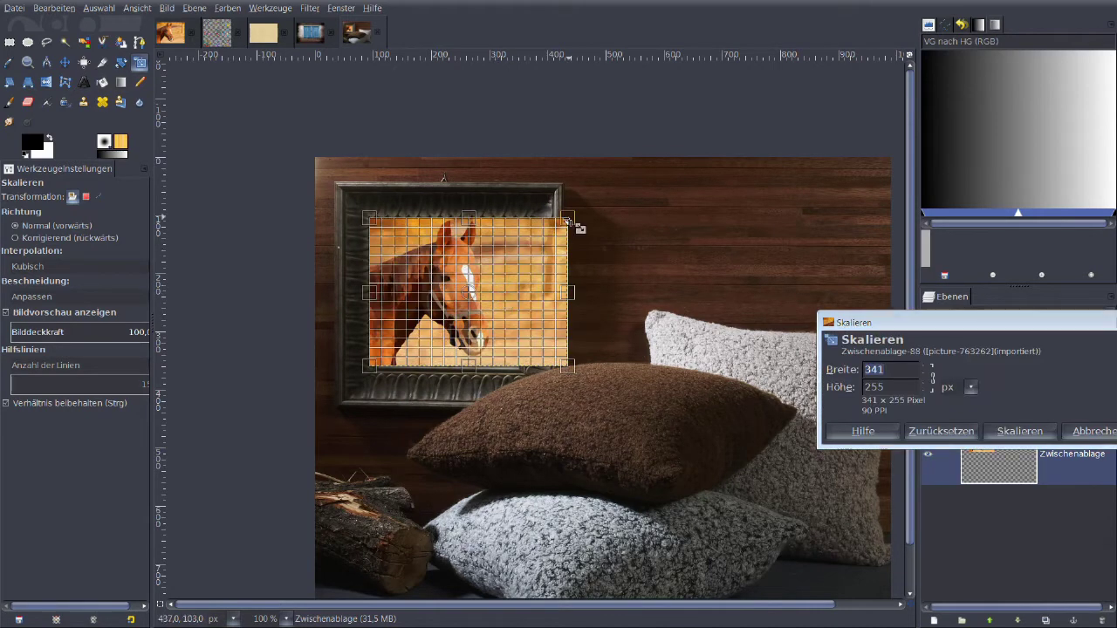
pyautogui.moveTo(566, 220); pyautogui.dragTo(559, 225)
pyautogui.click(1020, 431)
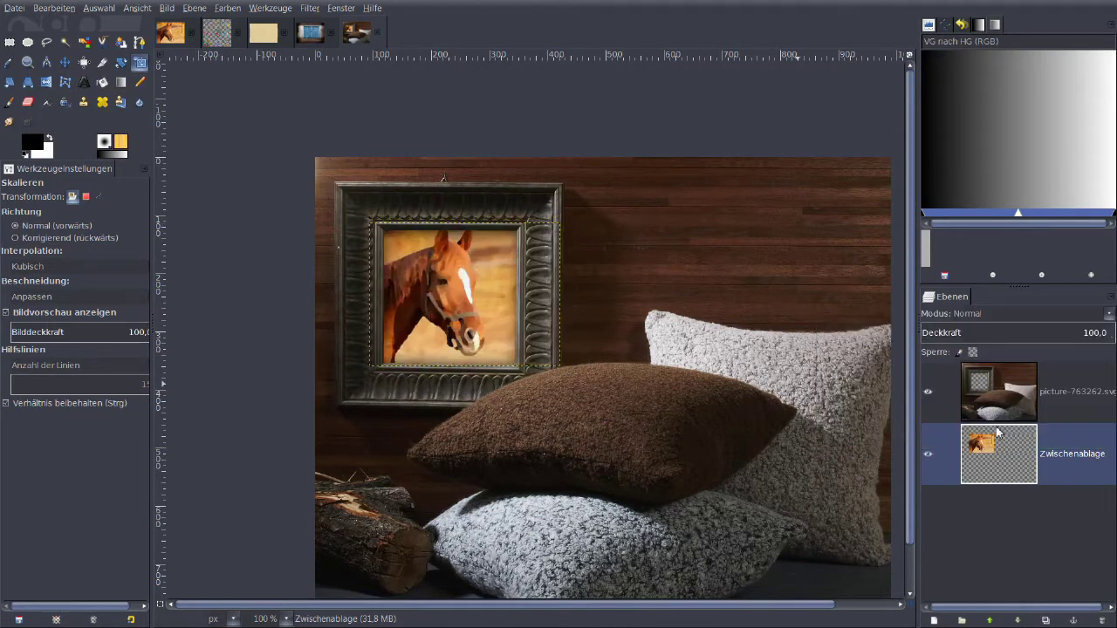
# Nudge the horse painting into place within the frame and select the picture-763262 layer
pyautogui.click(66, 63)
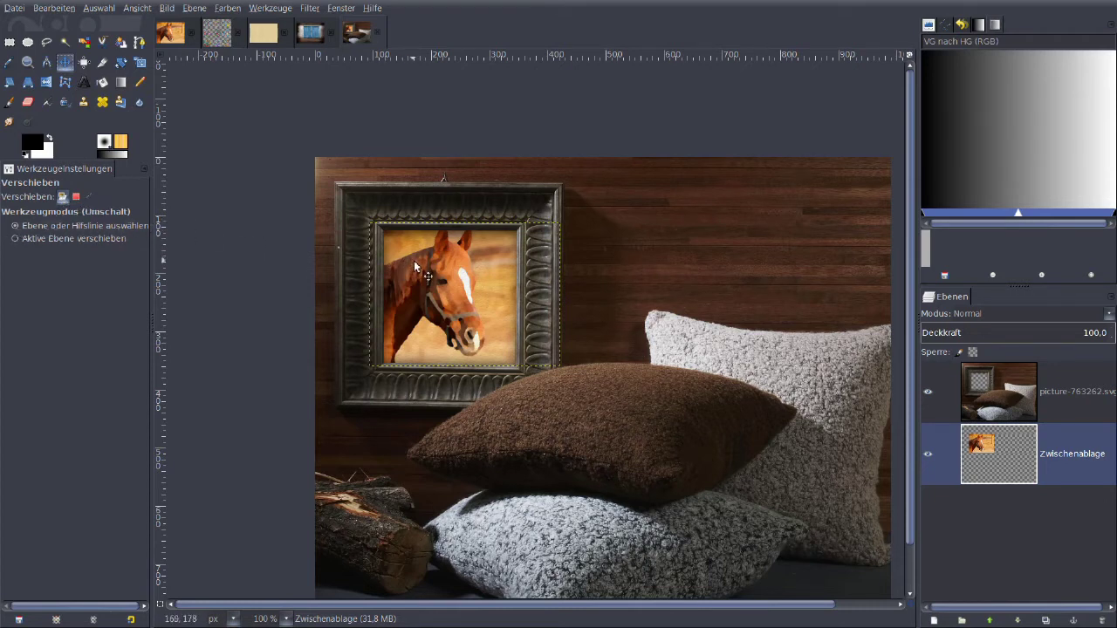
pyautogui.moveTo(417, 268); pyautogui.dragTo(433, 280)
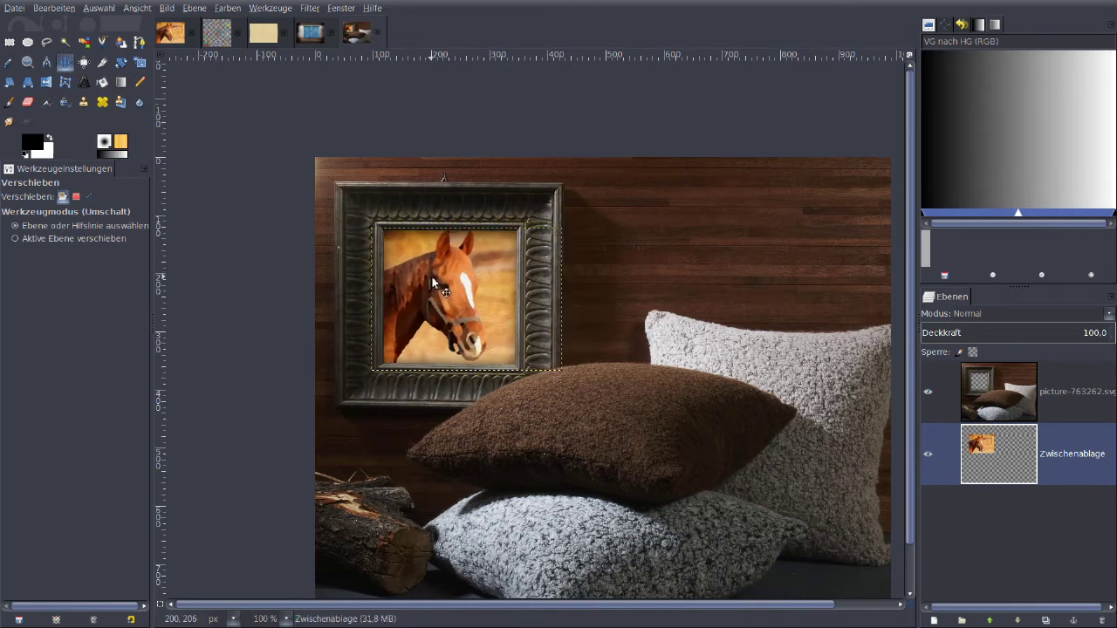
pyautogui.click(1008, 415)
# Go back to the original horse photo image
pyautogui.keyDown('ctrl'); pyautogui.scroll(2, 622, 375); pyautogui.keyUp('ctrl')
pyautogui.keyDown('ctrl'); pyautogui.scroll(-1, 621, 376); pyautogui.keyUp('ctrl')
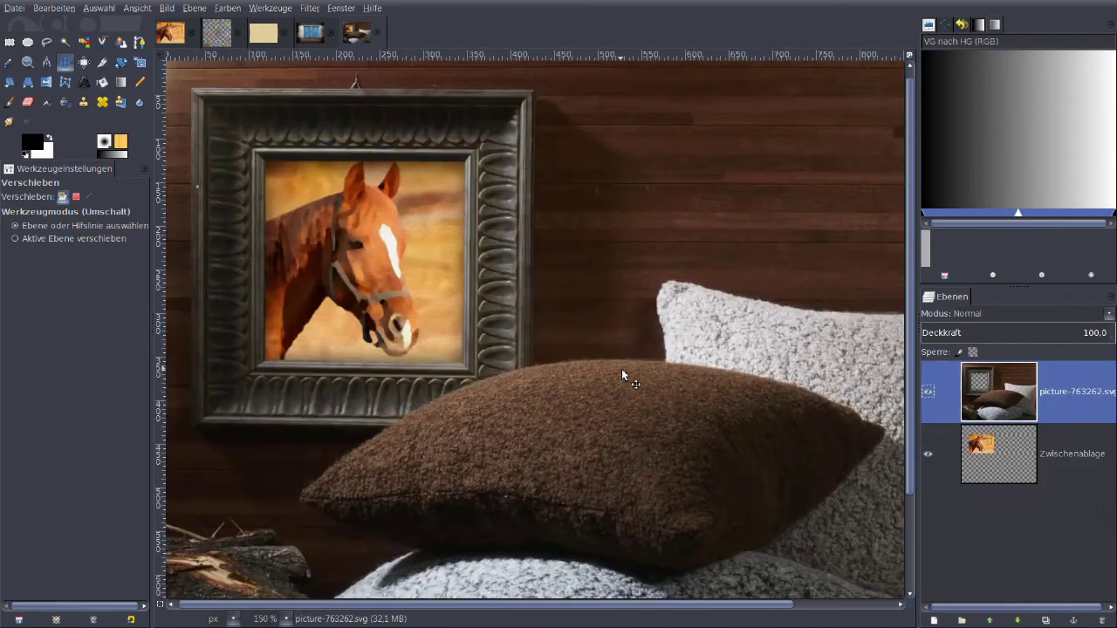
pyautogui.keyDown('ctrl'); pyautogui.scroll(-1, 617, 365); pyautogui.keyUp('ctrl')
pyautogui.keyDown('ctrl'); pyautogui.scroll(-1, 582, 359); pyautogui.keyUp('ctrl')
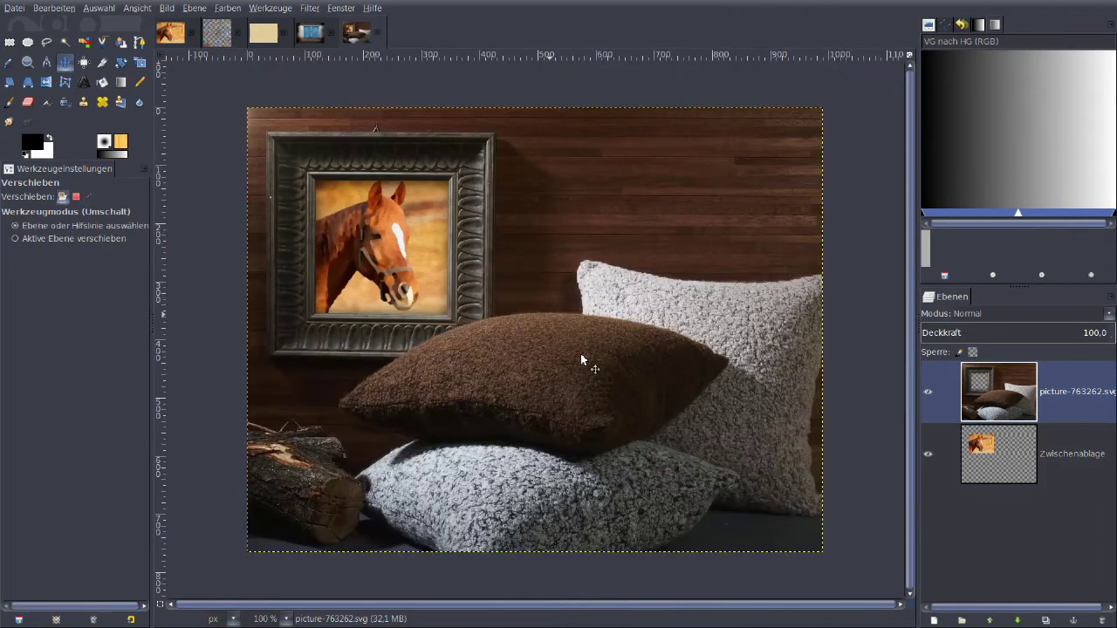
pyautogui.keyDown('ctrl'); pyautogui.scroll(1, 582, 358); pyautogui.keyUp('ctrl')
pyautogui.keyDown('ctrl'); pyautogui.scroll(1, 583, 356); pyautogui.keyUp('ctrl')
pyautogui.keyDown('ctrl'); pyautogui.scroll(1, 631, 378); pyautogui.keyUp('ctrl')
pyautogui.keyDown('ctrl'); pyautogui.scroll(1, 651, 389); pyautogui.keyUp('ctrl')
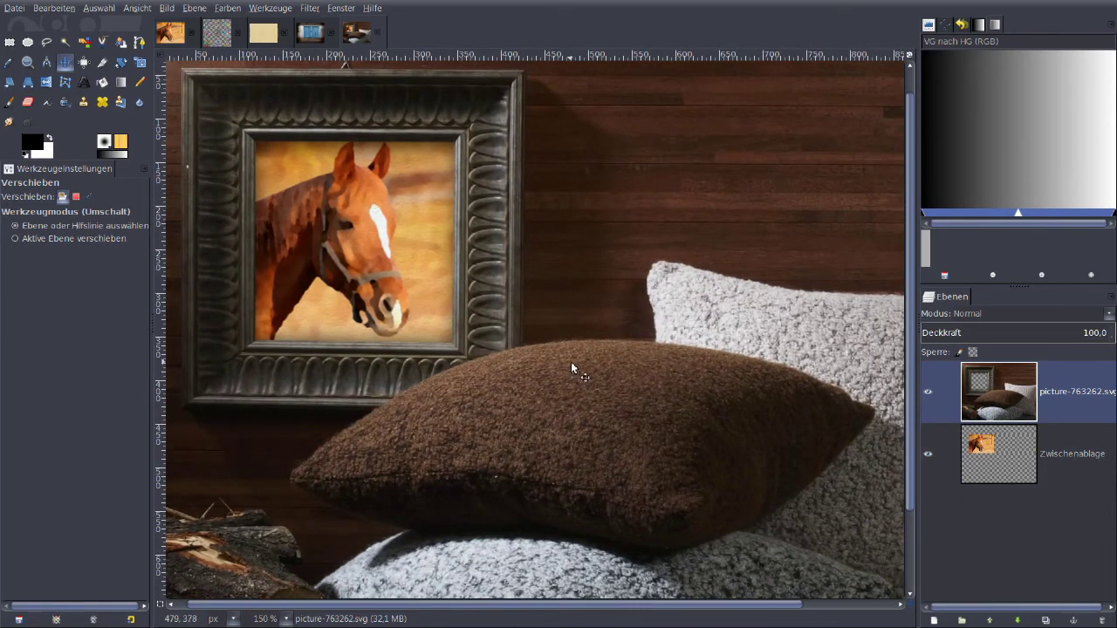
pyautogui.click(172, 33)
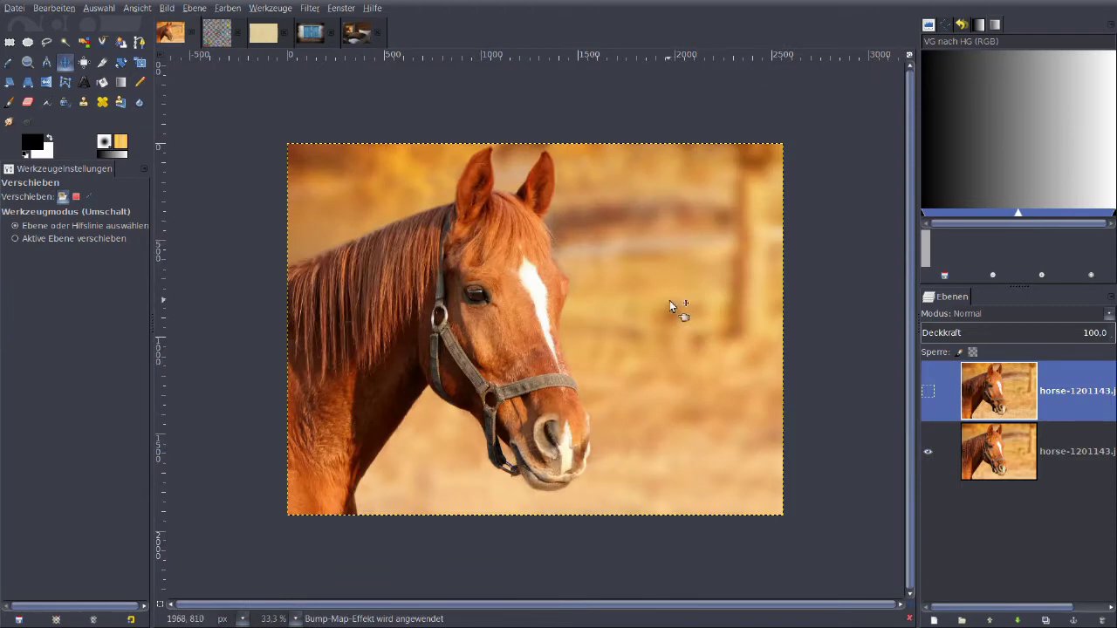
# Rectangle-select and copy the black-striped centre peace sign, then show the gate photo
pyautogui.click(348, 31)
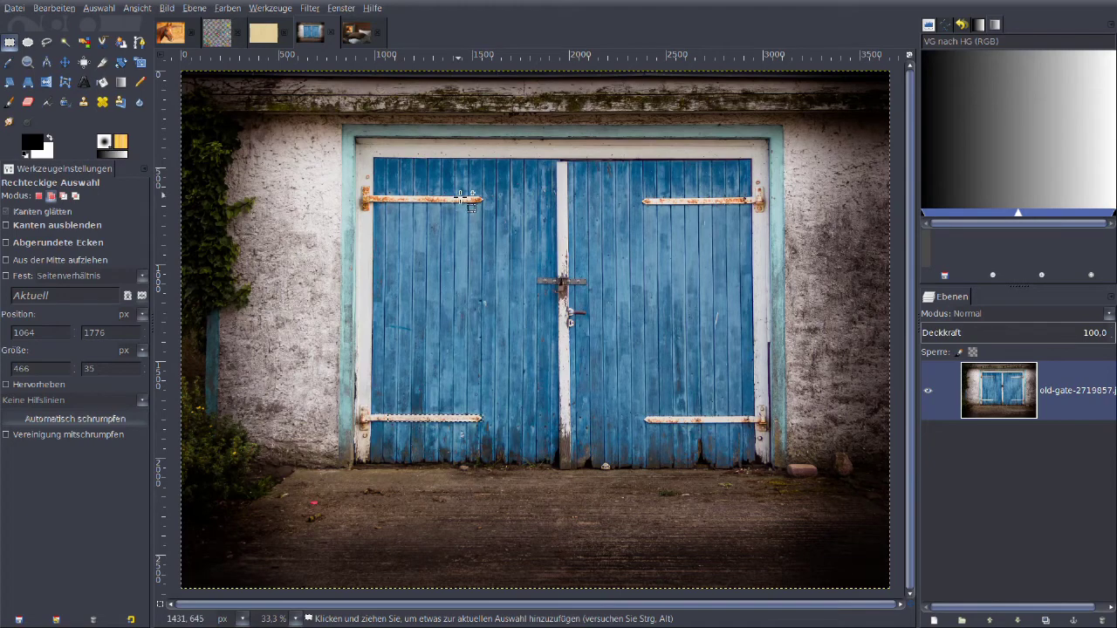
pyautogui.click(212, 29)
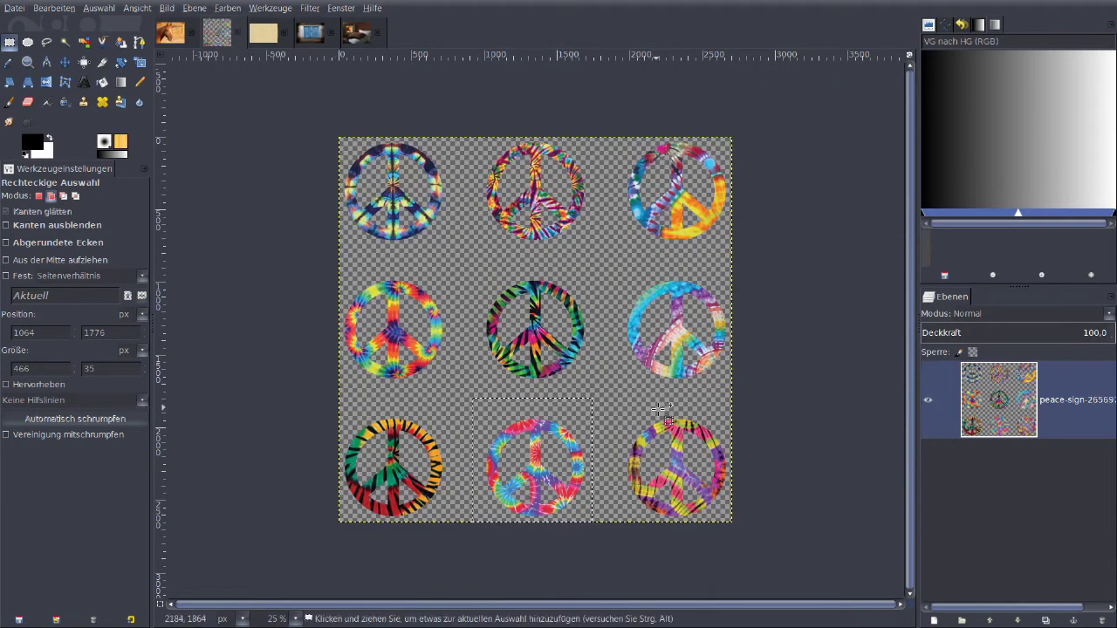
pyautogui.click(385, 291)
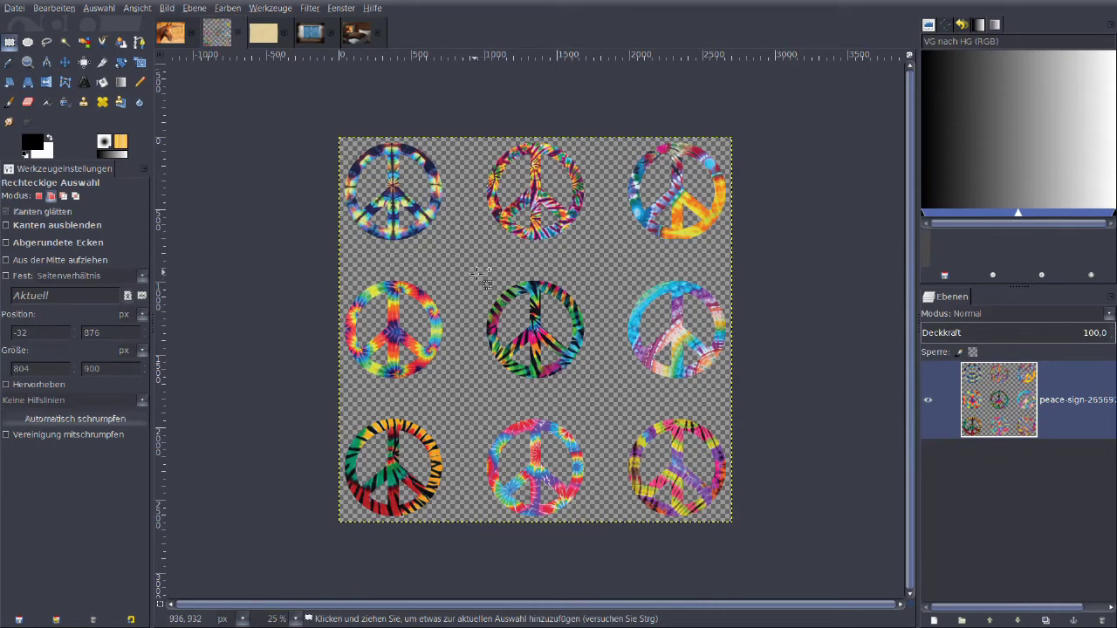
pyautogui.moveTo(475, 273)
pyautogui.mouseDown()
pyautogui.moveTo(612, 406)
pyautogui.moveTo(600, 395)
pyautogui.mouseUp()
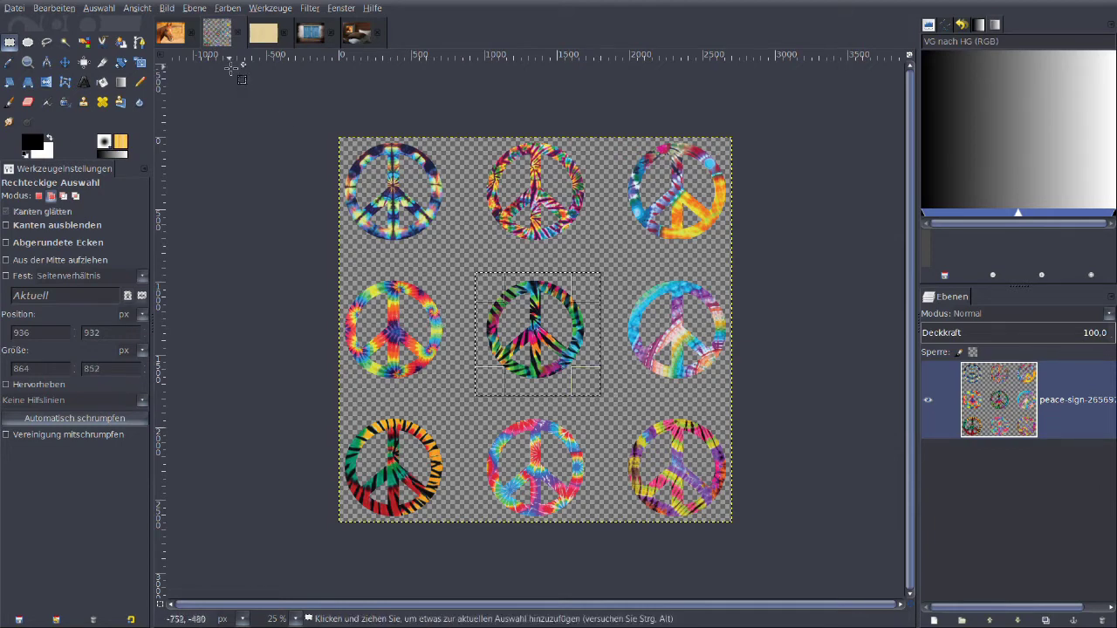
pyautogui.click(54, 9)
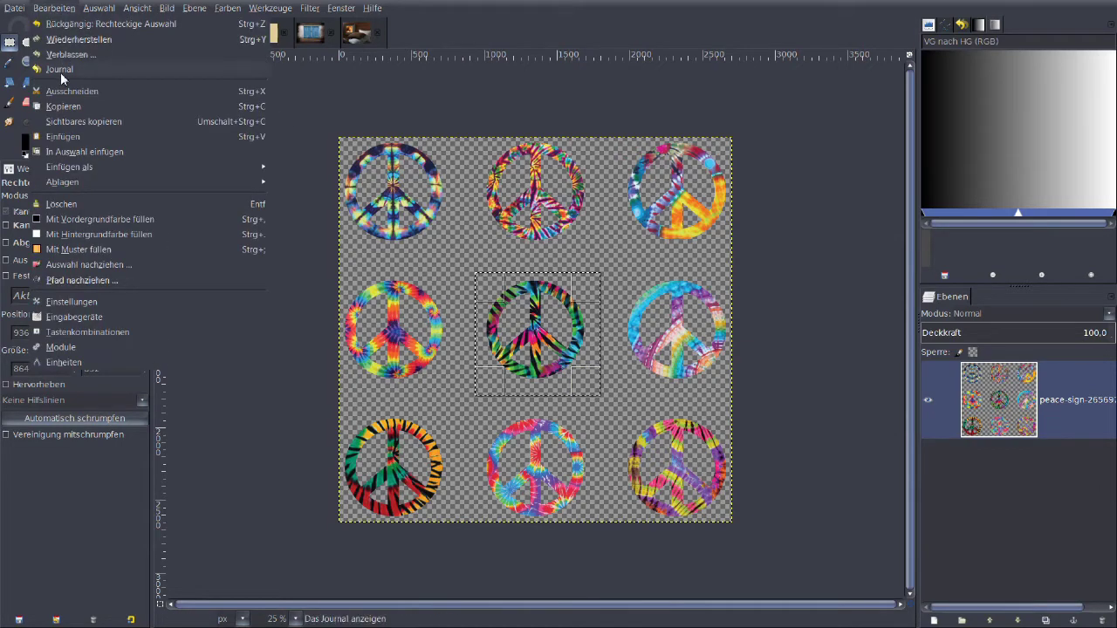
pyautogui.click(61, 113)
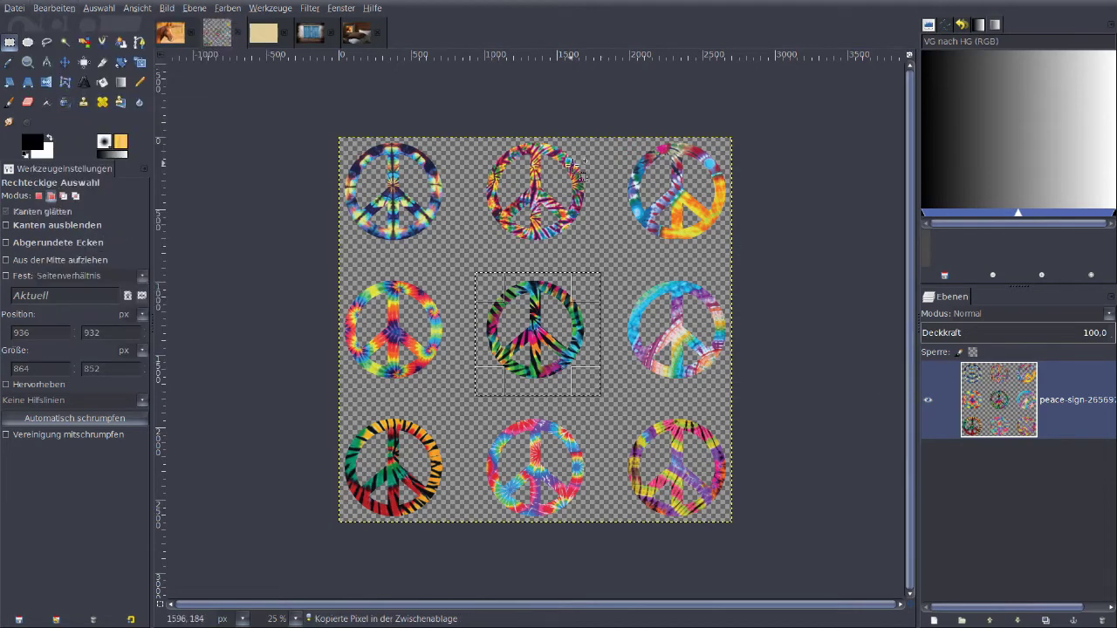
pyautogui.click(310, 33)
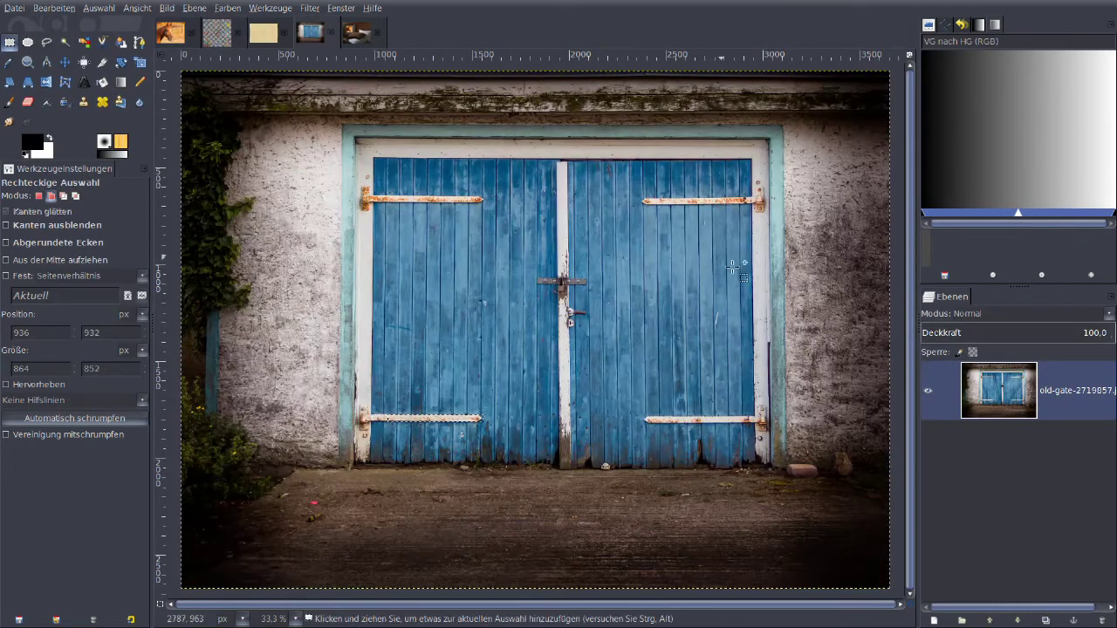
# Paste the peace sign as a new layer and move it onto the left door below the upper hinge
pyautogui.click(54, 9)
pyautogui.moveTo(70, 167)
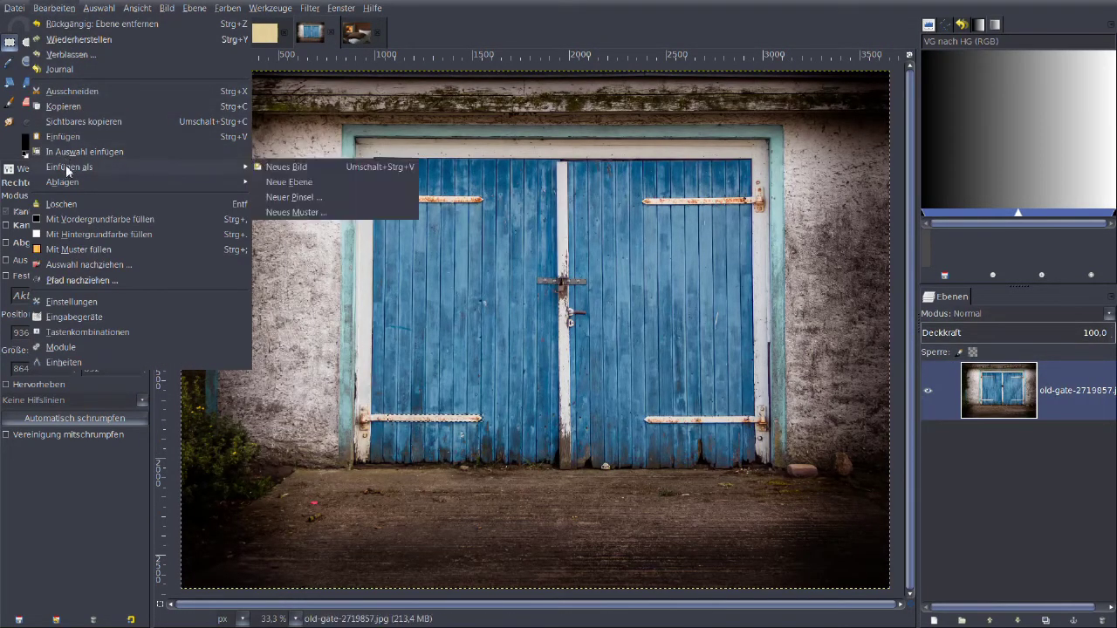
pyautogui.click(290, 182)
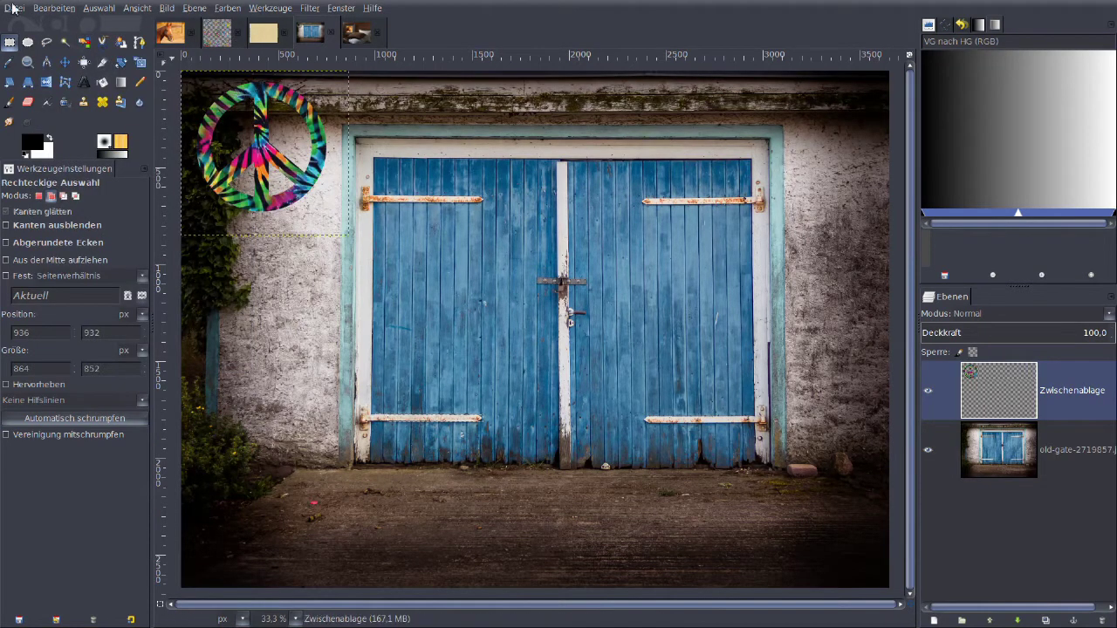
pyautogui.click(68, 64)
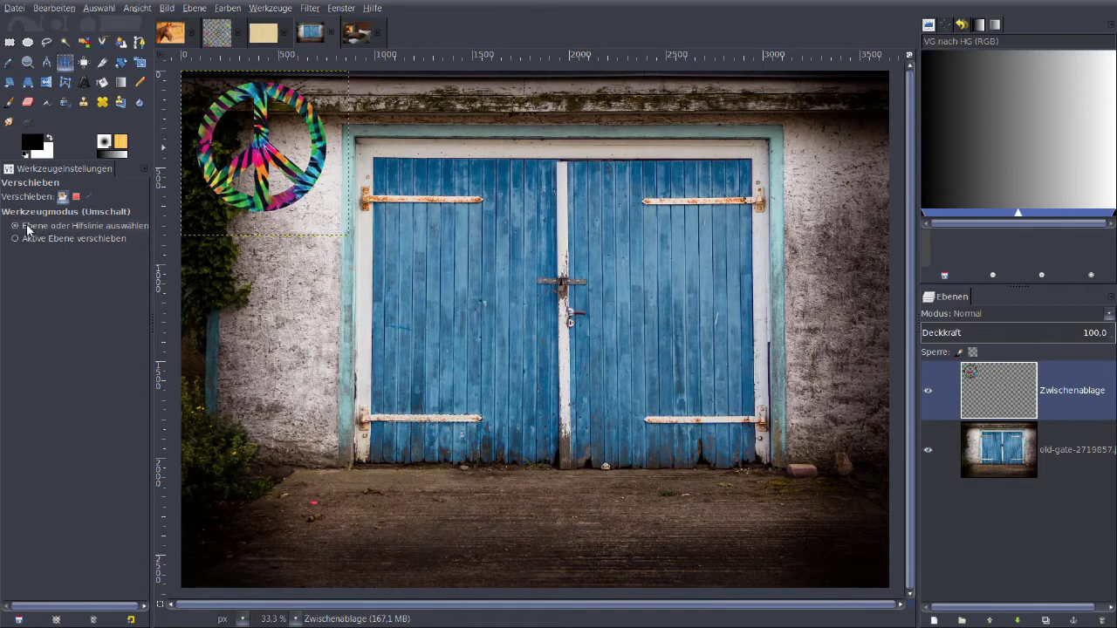
pyautogui.moveTo(323, 171)
pyautogui.mouseDown()
pyautogui.moveTo(330, 191)
pyautogui.moveTo(398, 233)
pyautogui.moveTo(408, 212)
pyautogui.mouseUp()
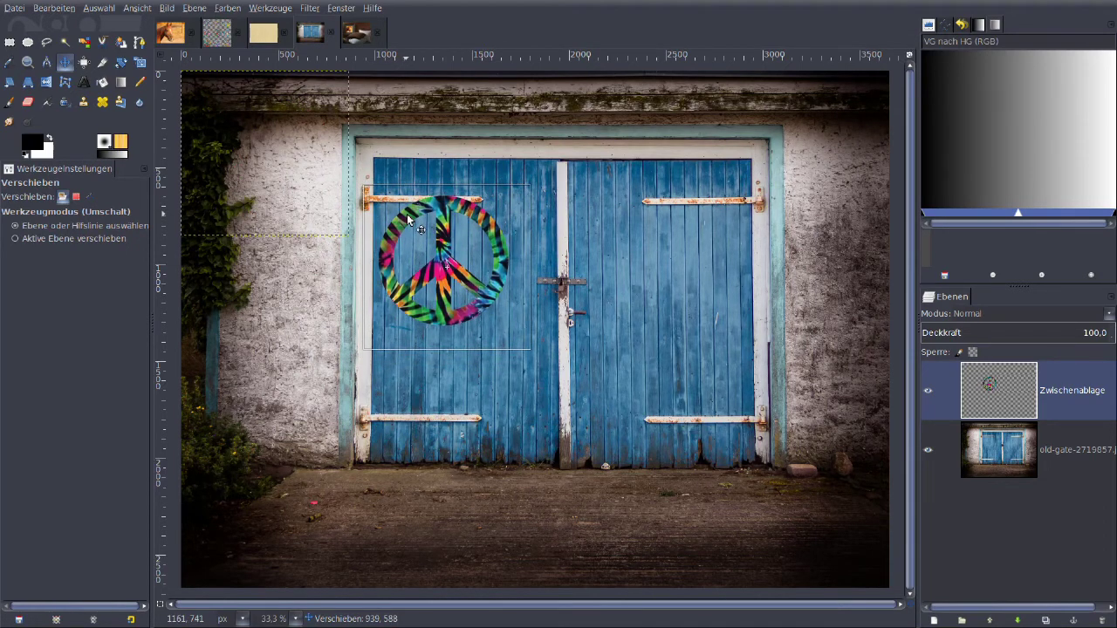
pyautogui.moveTo(407, 212); pyautogui.dragTo(406, 216)
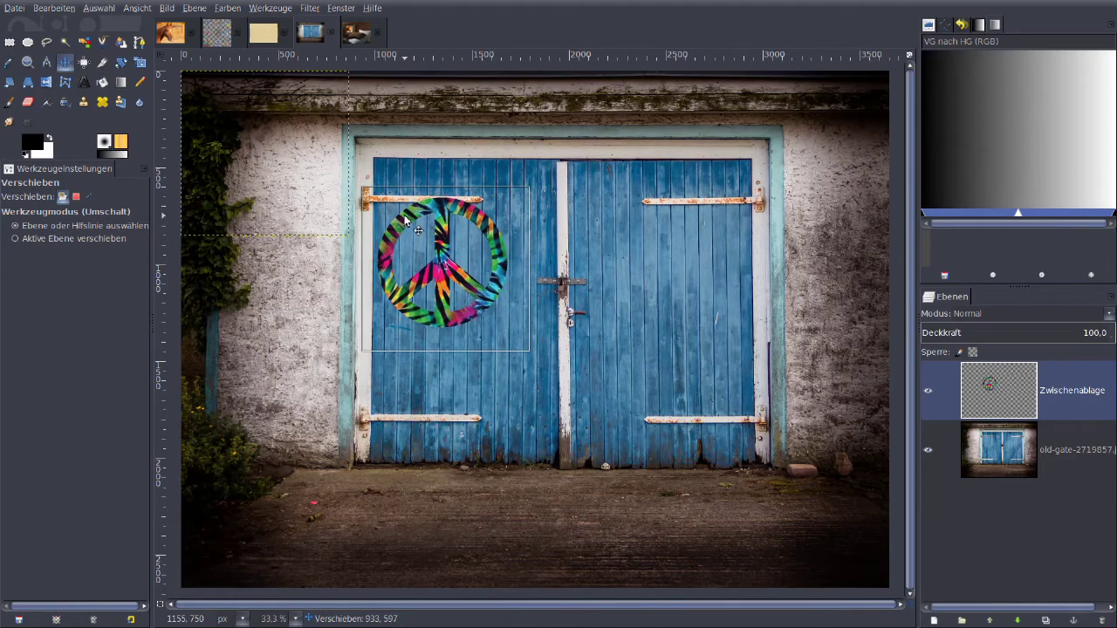
pyautogui.hotkey('shift', 'r')
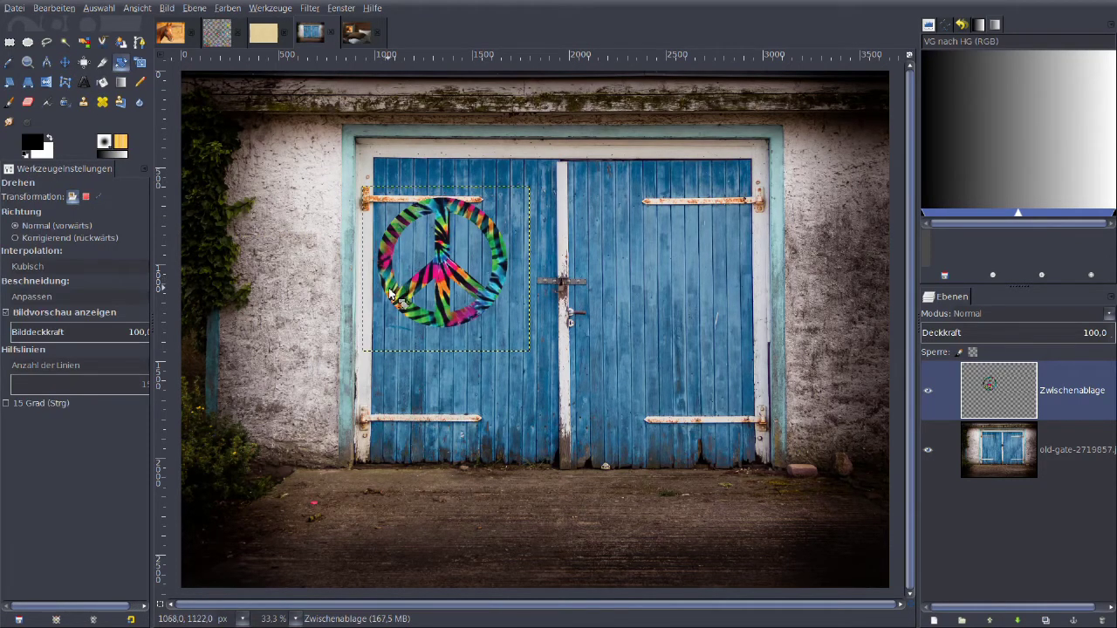
# Rotate the left-door peace sign by -10.73°
pyautogui.moveTo(401, 280); pyautogui.dragTo(398, 303)
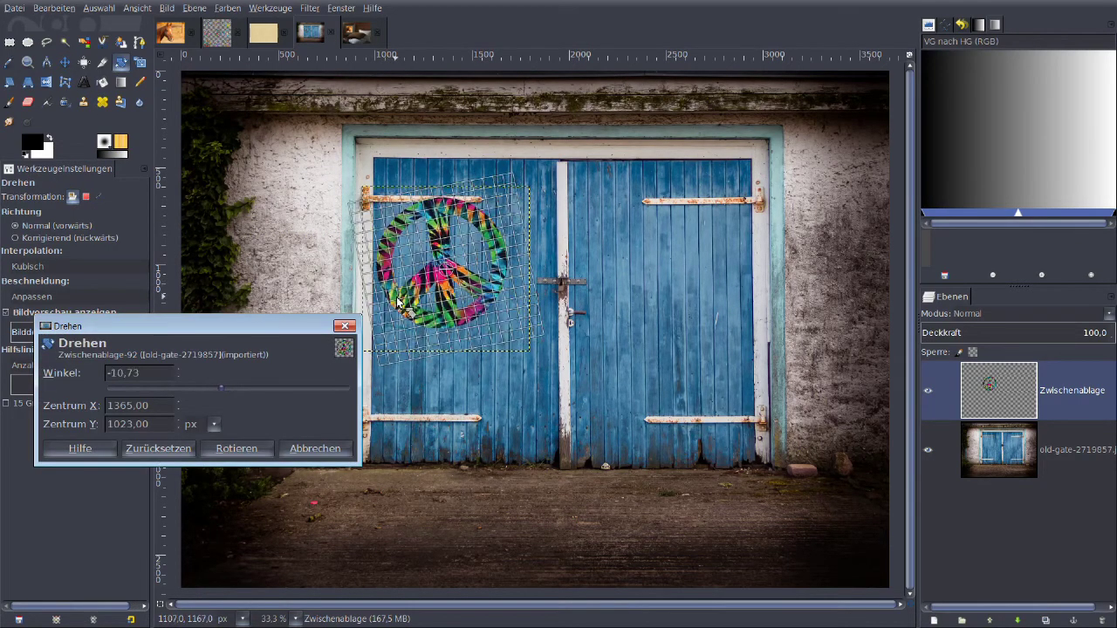
pyautogui.click(236, 449)
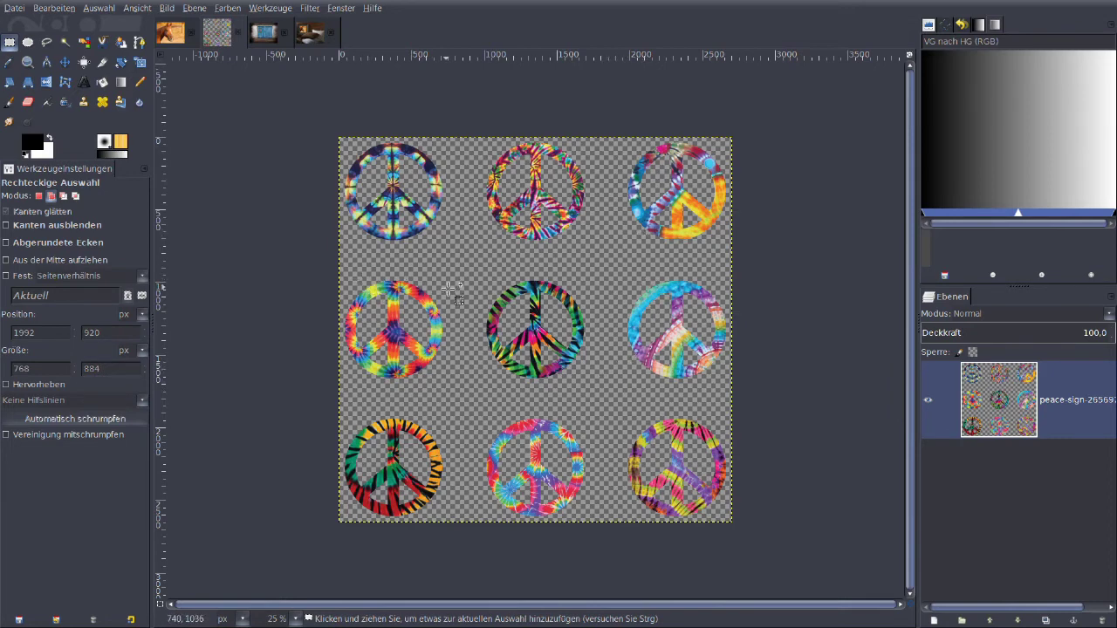
# Select and copy the rainbow tie-dye peace sign on the middle left of the sheet
pyautogui.moveTo(460, 387); pyautogui.dragTo(330, 267)
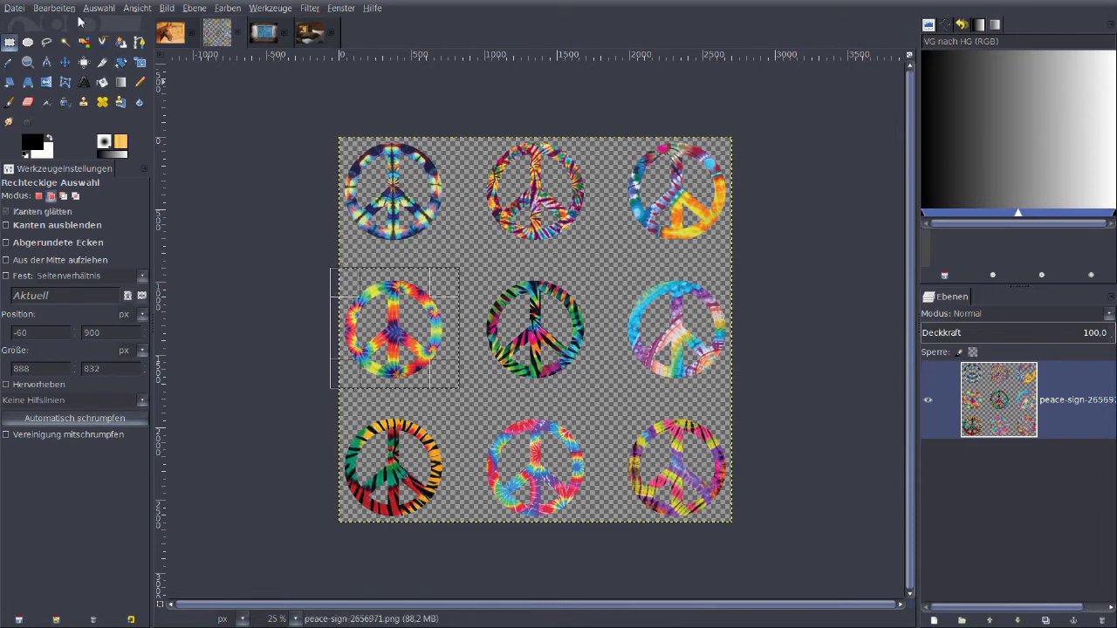
pyautogui.click(70, 9)
pyautogui.click(65, 110)
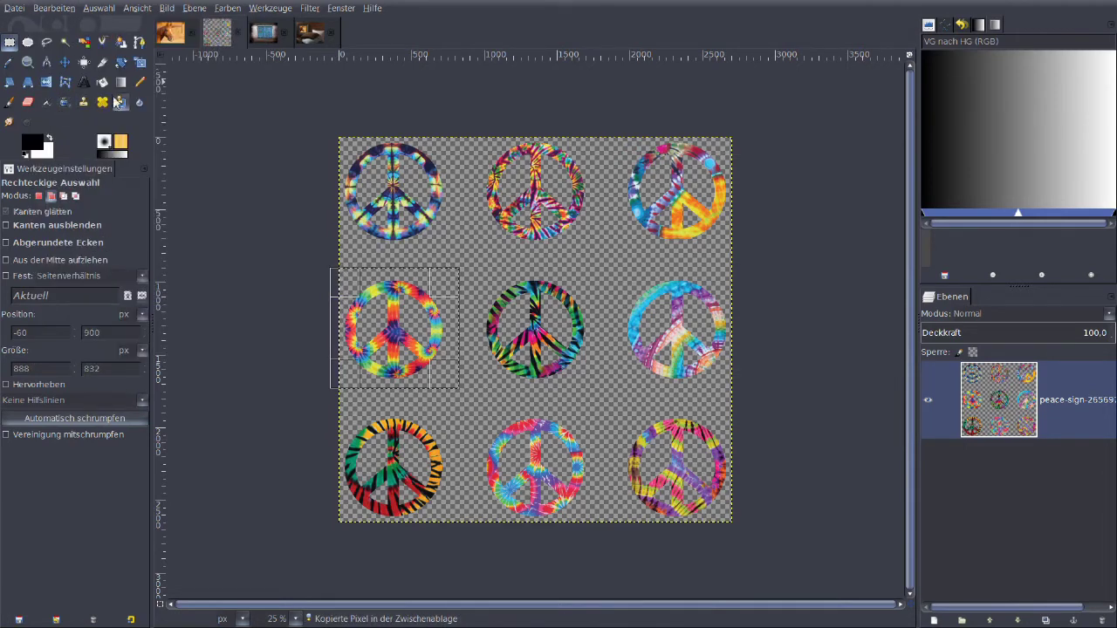
# Paste the peace sign into the garage-door photo as a new layer and place it on the right door
pyautogui.click(264, 32)
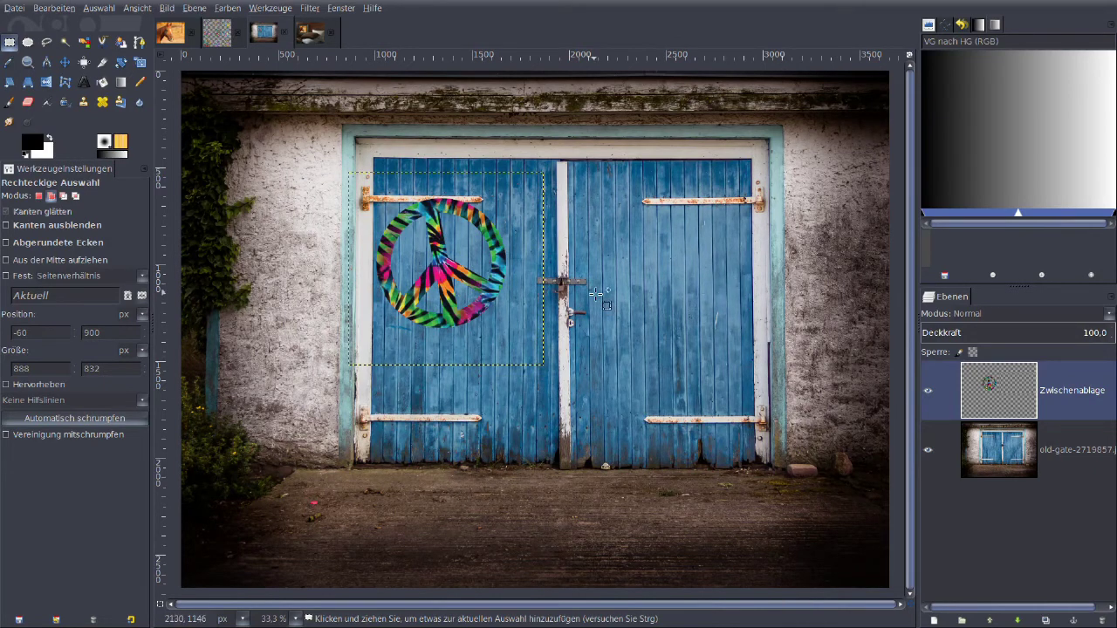
pyautogui.click(47, 11)
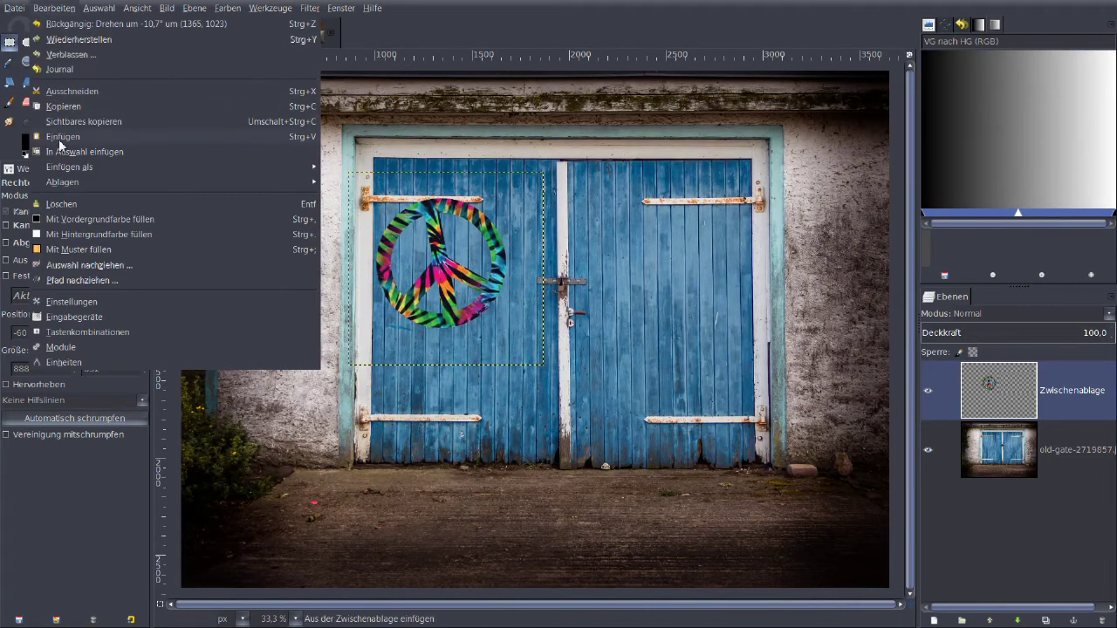
pyautogui.moveTo(69, 167)
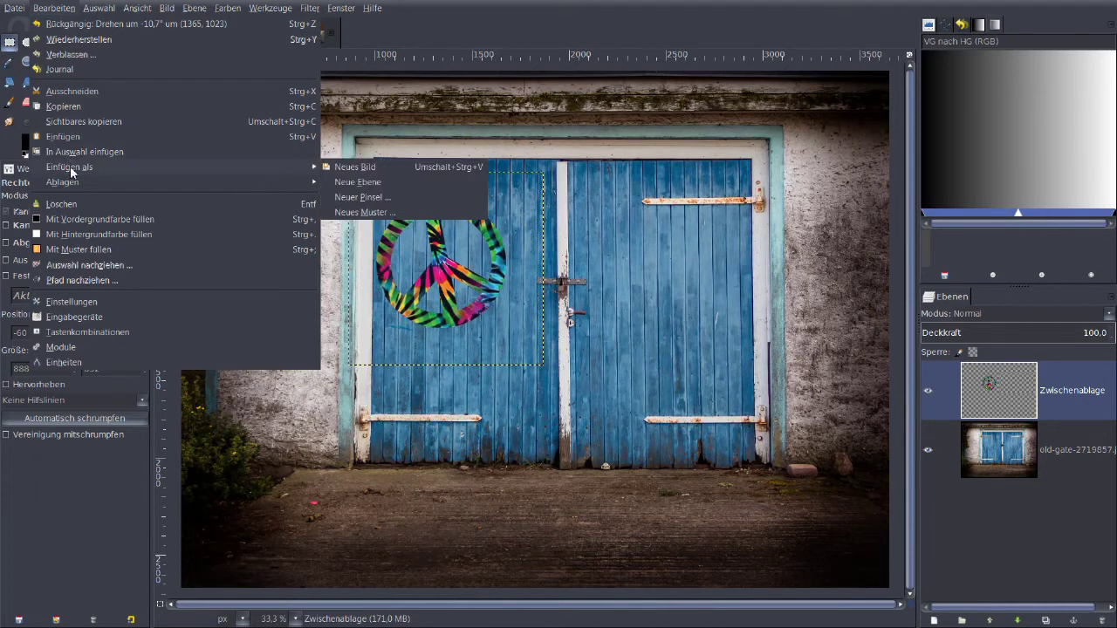
pyautogui.click(382, 183)
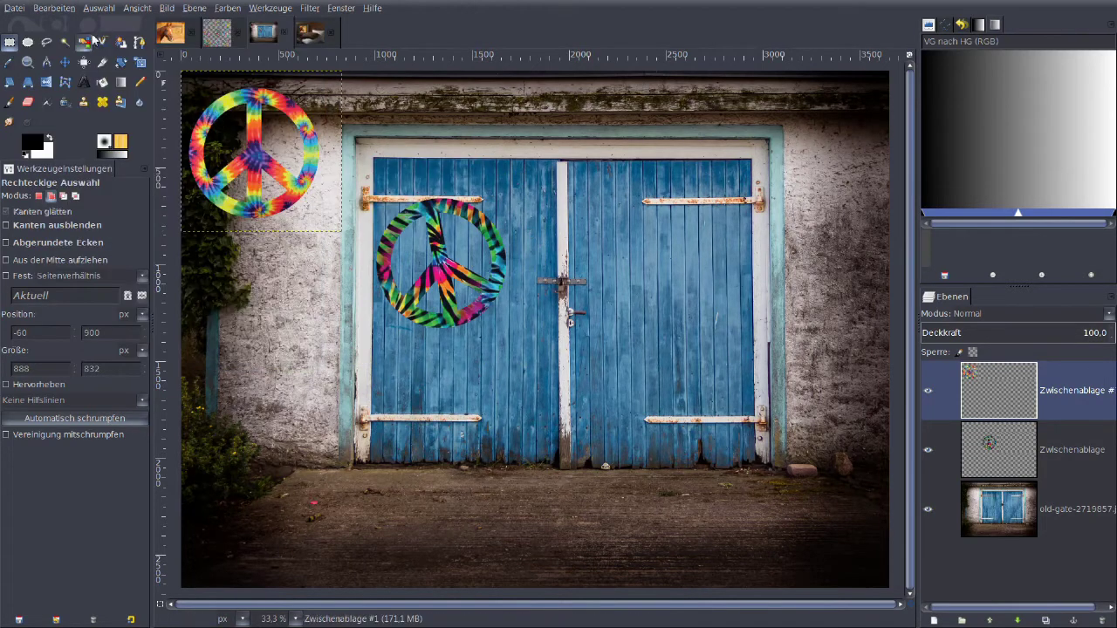
pyautogui.click(65, 62)
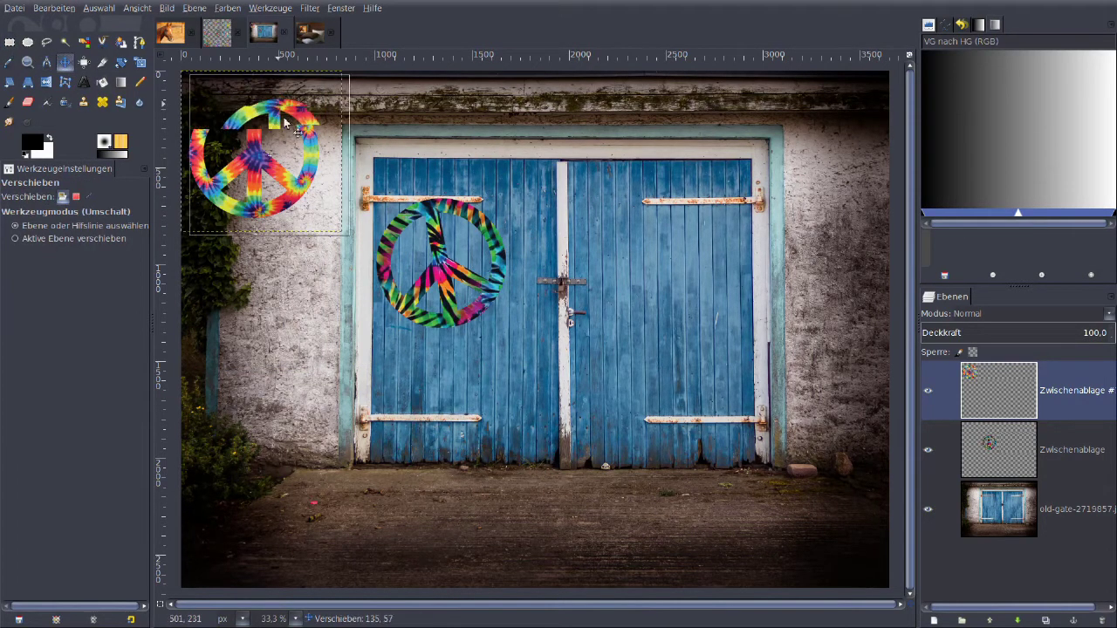
pyautogui.moveTo(260, 103)
pyautogui.mouseDown()
pyautogui.moveTo(662, 257)
pyautogui.moveTo(685, 250)
pyautogui.mouseUp()
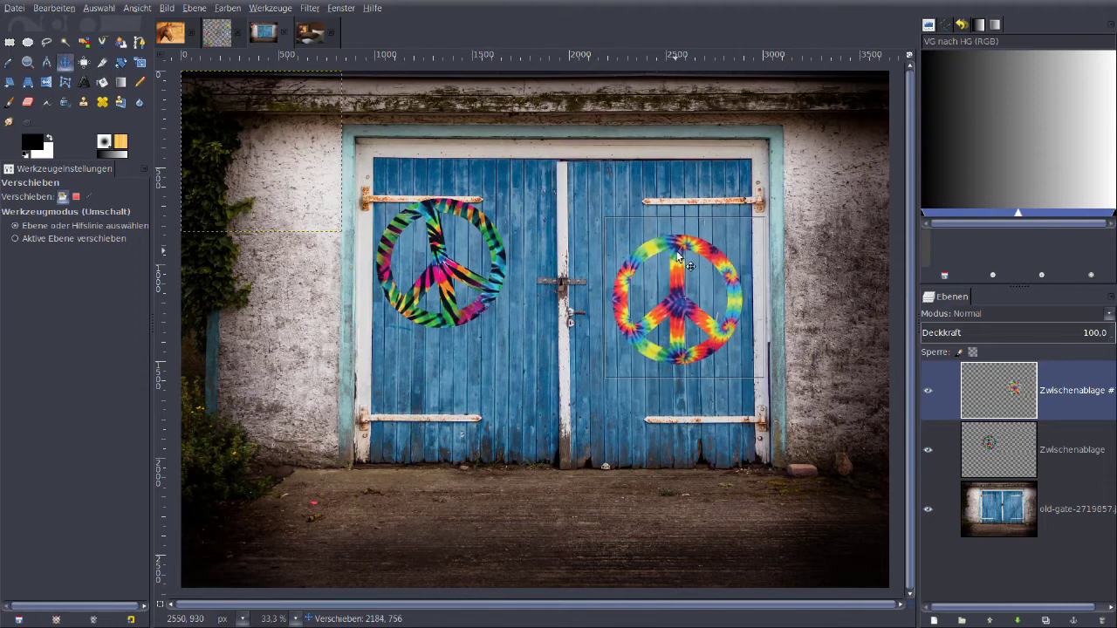
# Scale the rainbow peace sign down to about 718×721 pixels
pyautogui.click(139, 65)
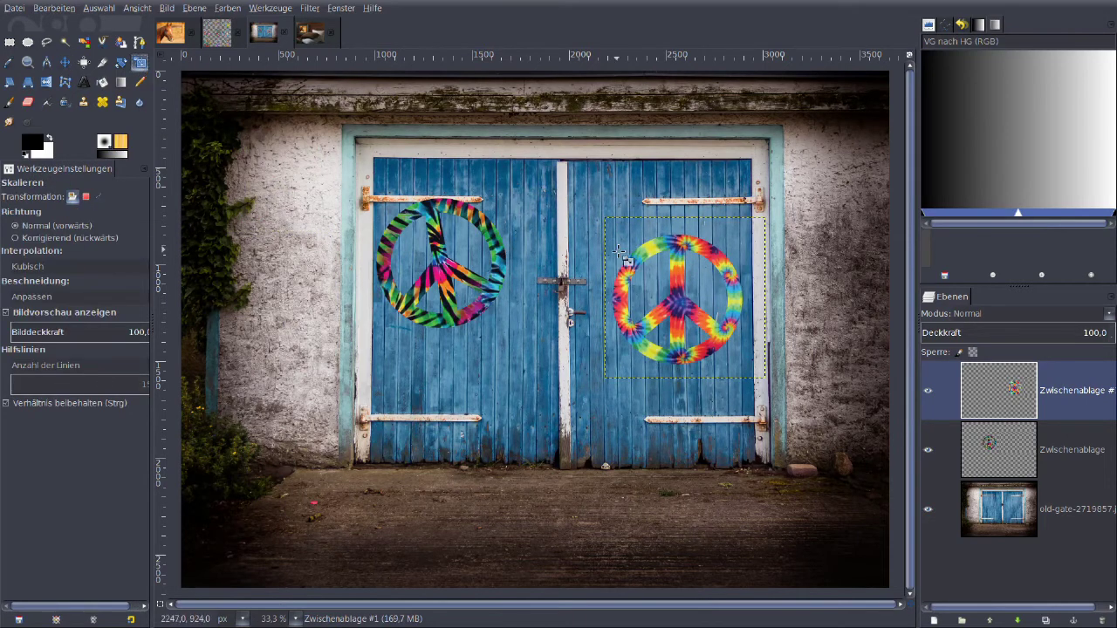
pyautogui.click(688, 263)
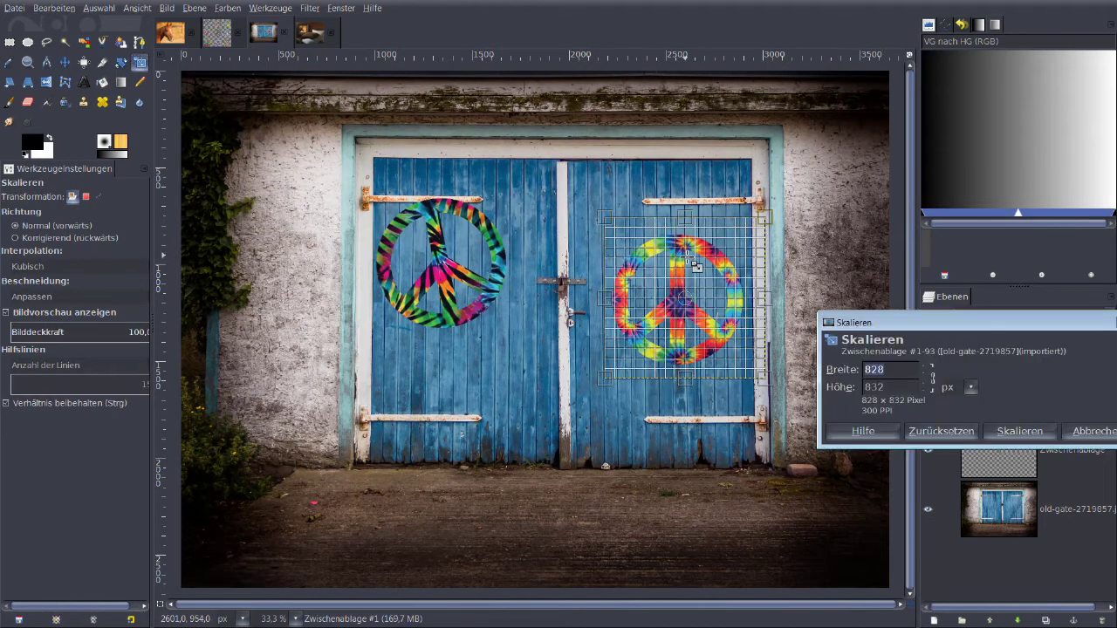
pyautogui.moveTo(744, 237); pyautogui.dragTo(754, 247)
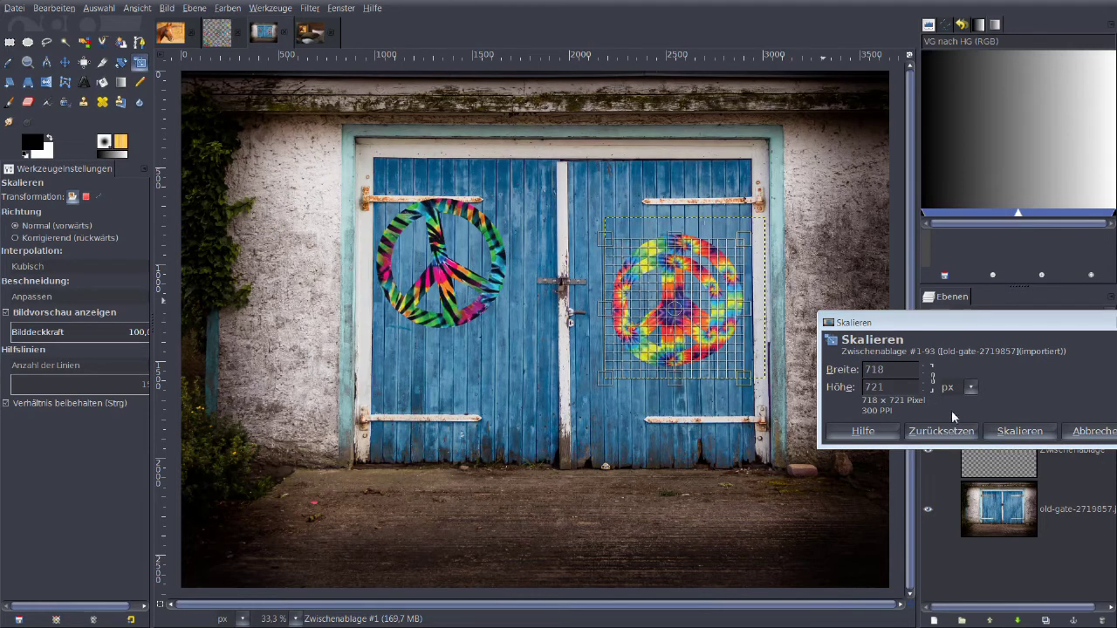
pyautogui.click(1012, 431)
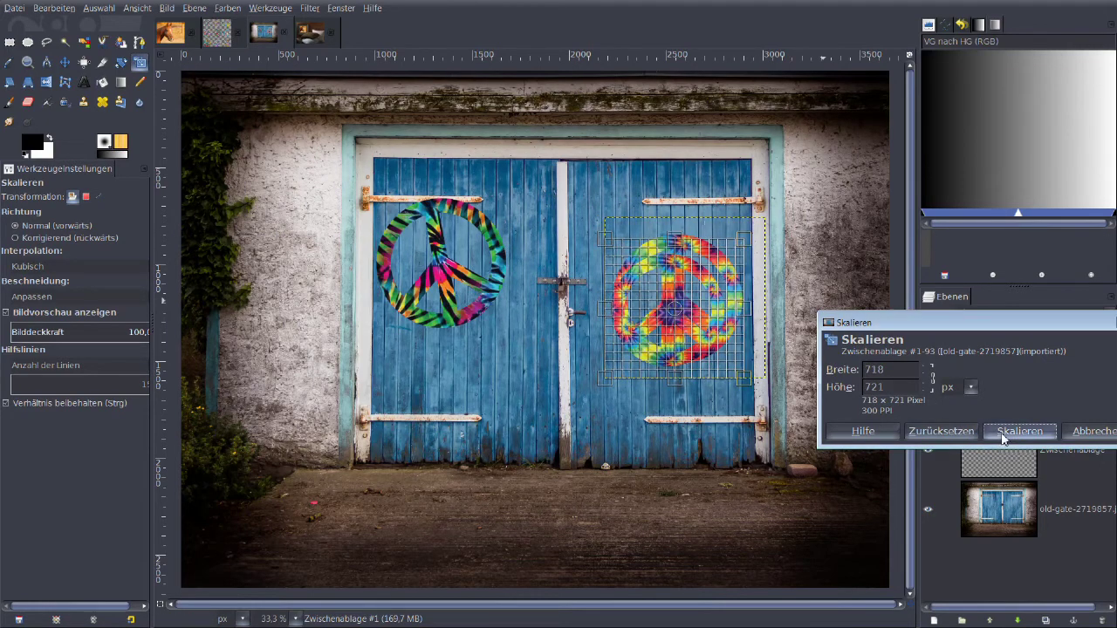
# Rotate the rainbow peace sign clockwise by about 8.71 degrees
pyautogui.click(121, 63)
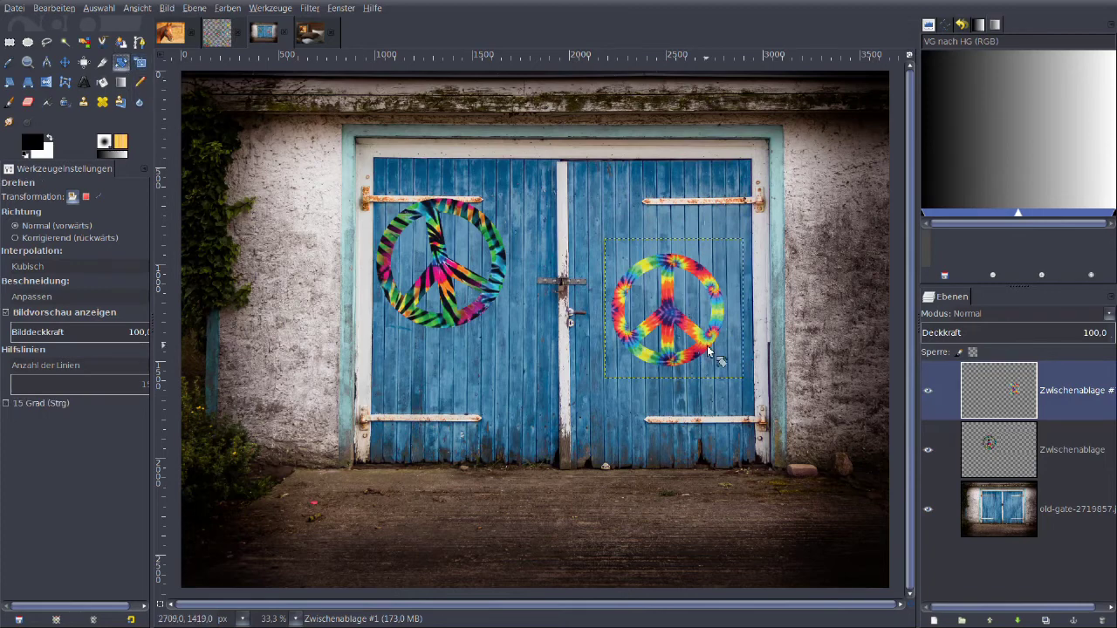
pyautogui.click(705, 305)
pyautogui.moveTo(739, 264); pyautogui.dragTo(749, 278)
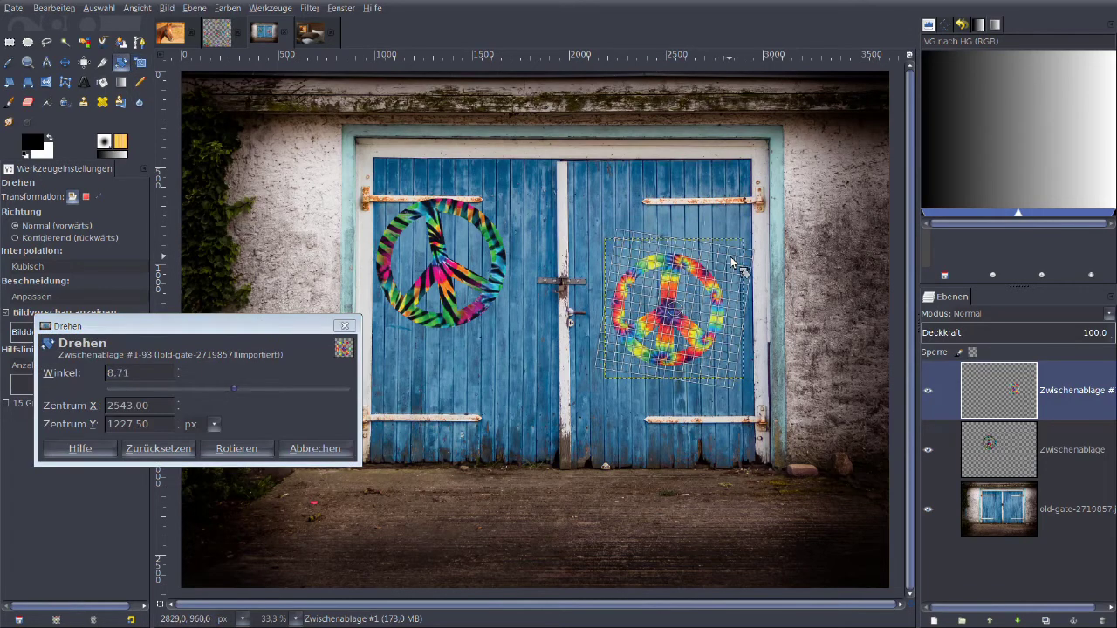
pyautogui.click(237, 449)
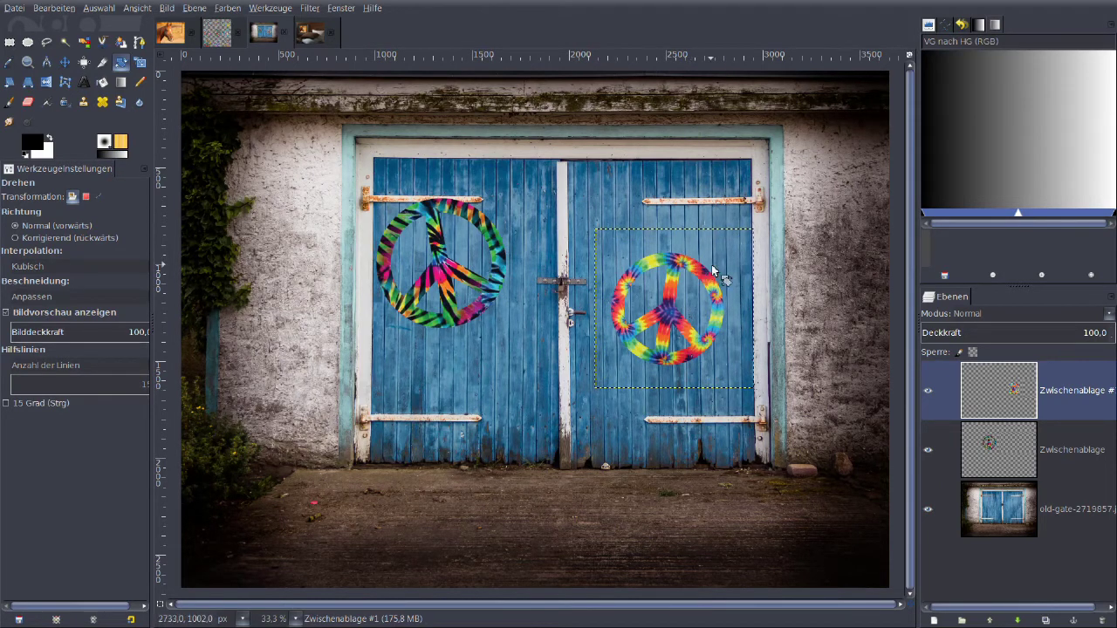
# Apply Bump-Map to the rainbow peace sign with the old-gate photo as map at depth 34
pyautogui.click(309, 8)
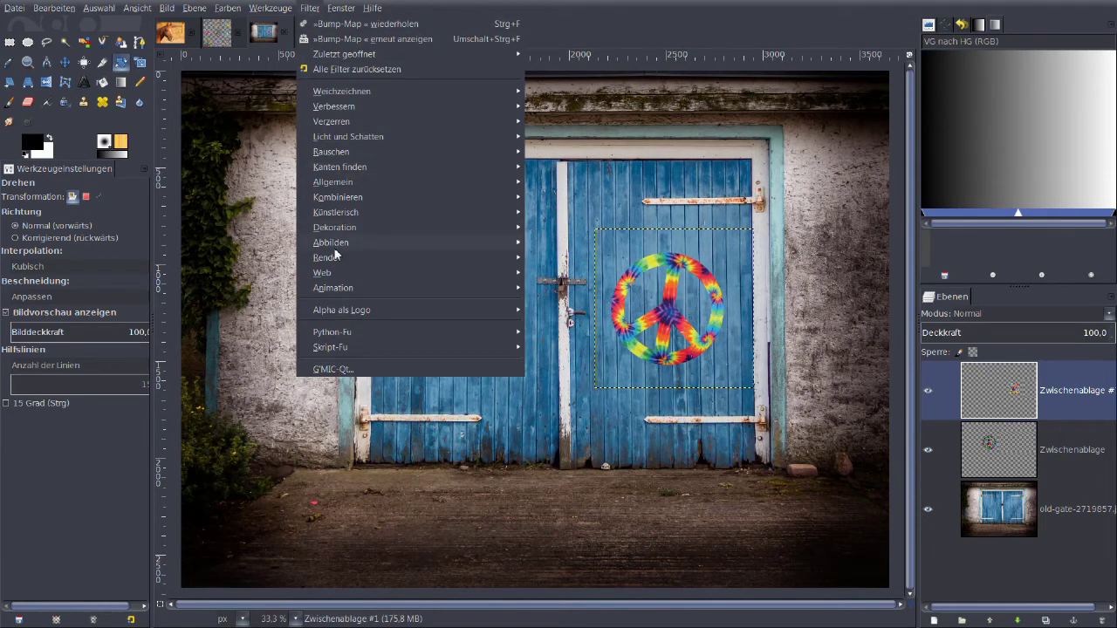
pyautogui.moveTo(331, 242)
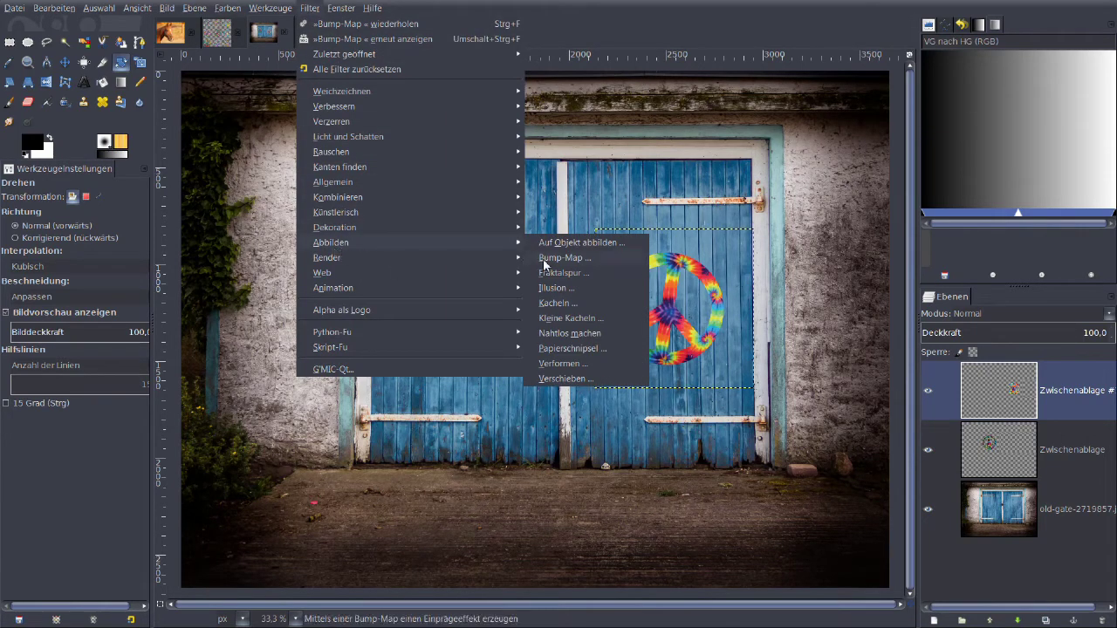
pyautogui.click(555, 262)
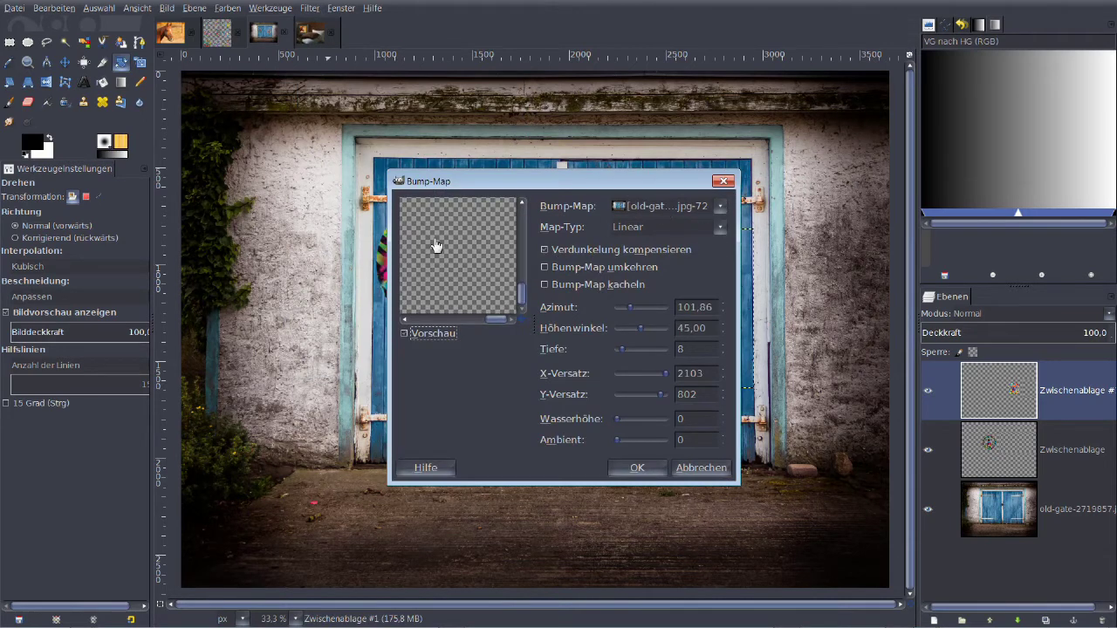
pyautogui.moveTo(461, 254); pyautogui.dragTo(591, 215)
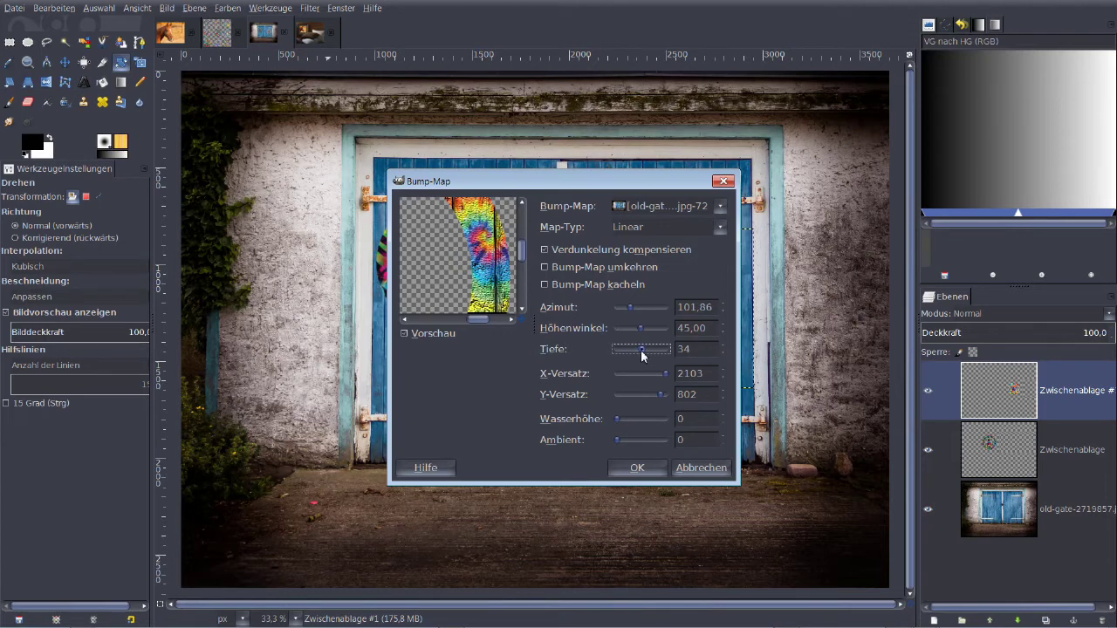
pyautogui.click(637, 467)
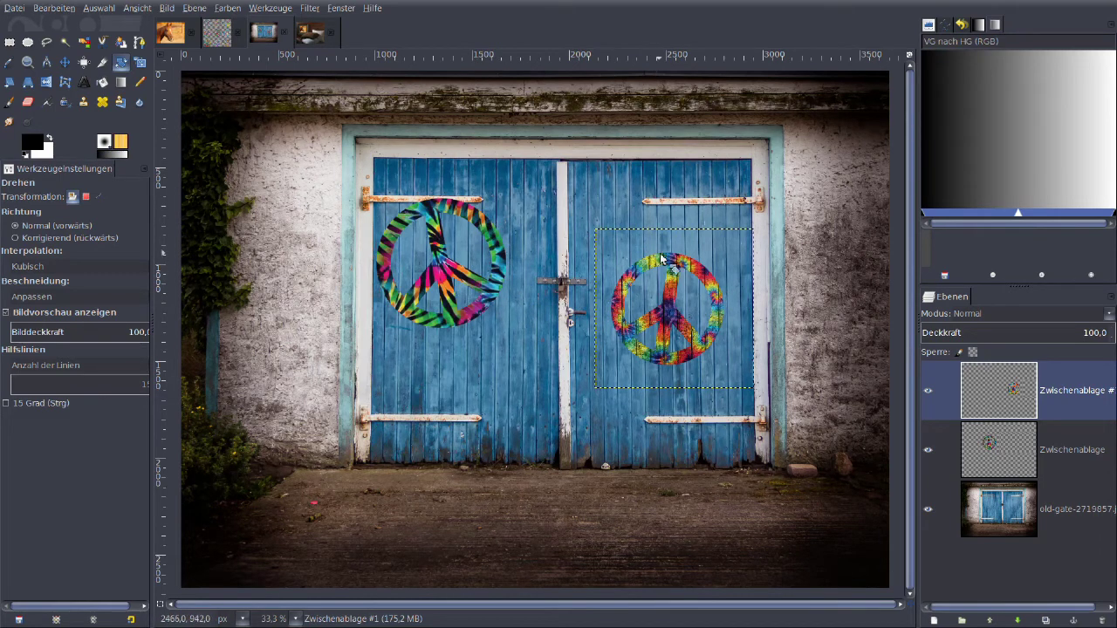
# On the left sign's Zwischenablage layer, apply Bump-Map from the gate photo at depth 44
pyautogui.press('m')
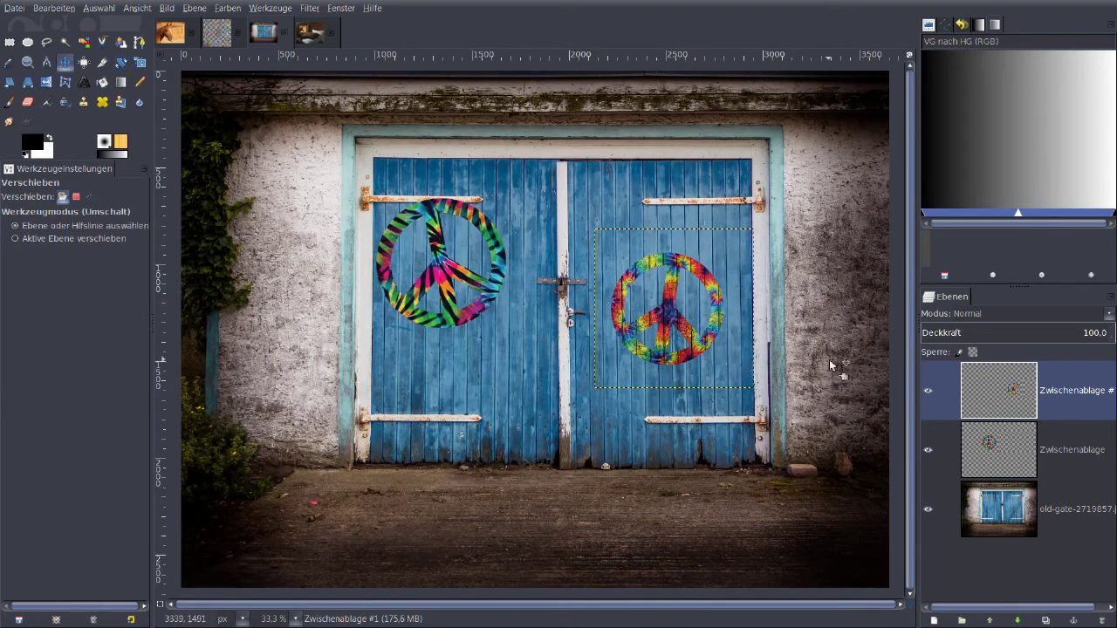
pyautogui.click(989, 452)
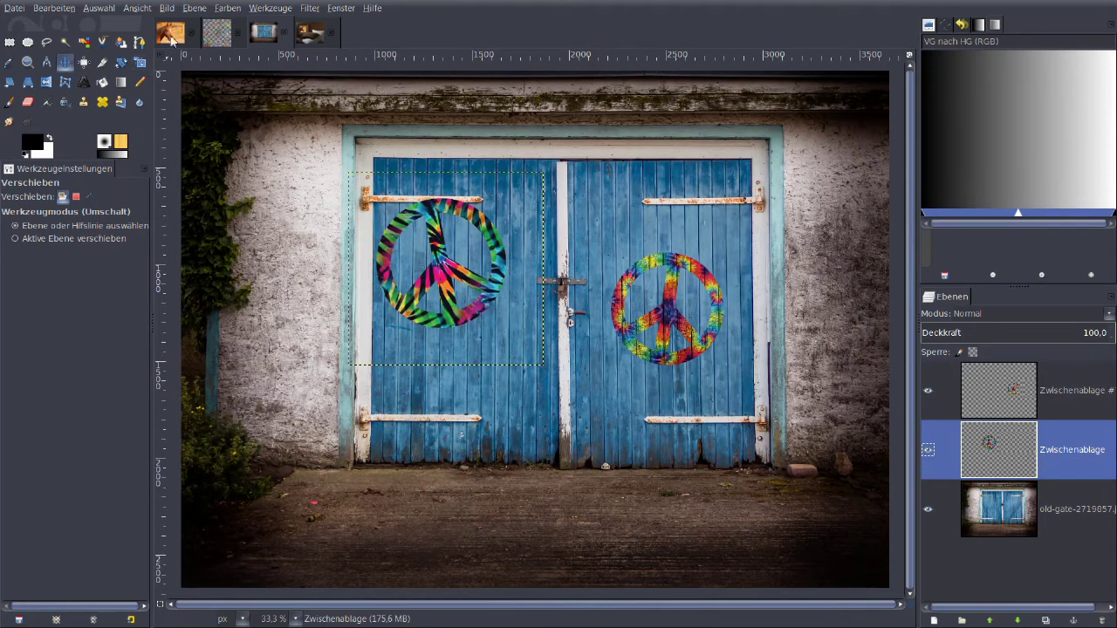
pyautogui.click(309, 8)
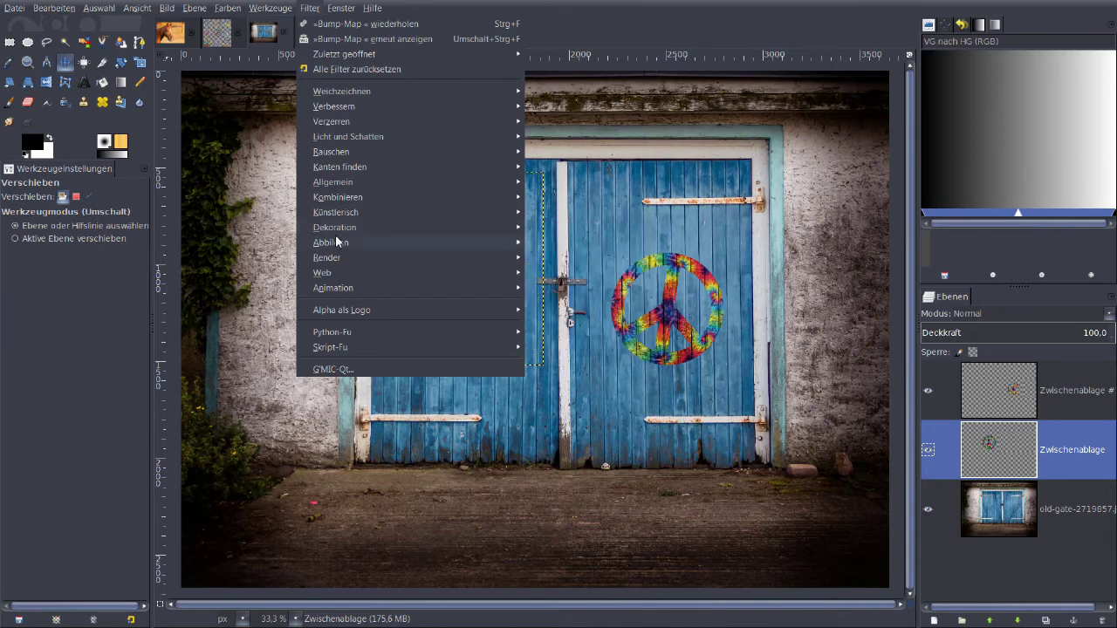
pyautogui.moveTo(330, 243)
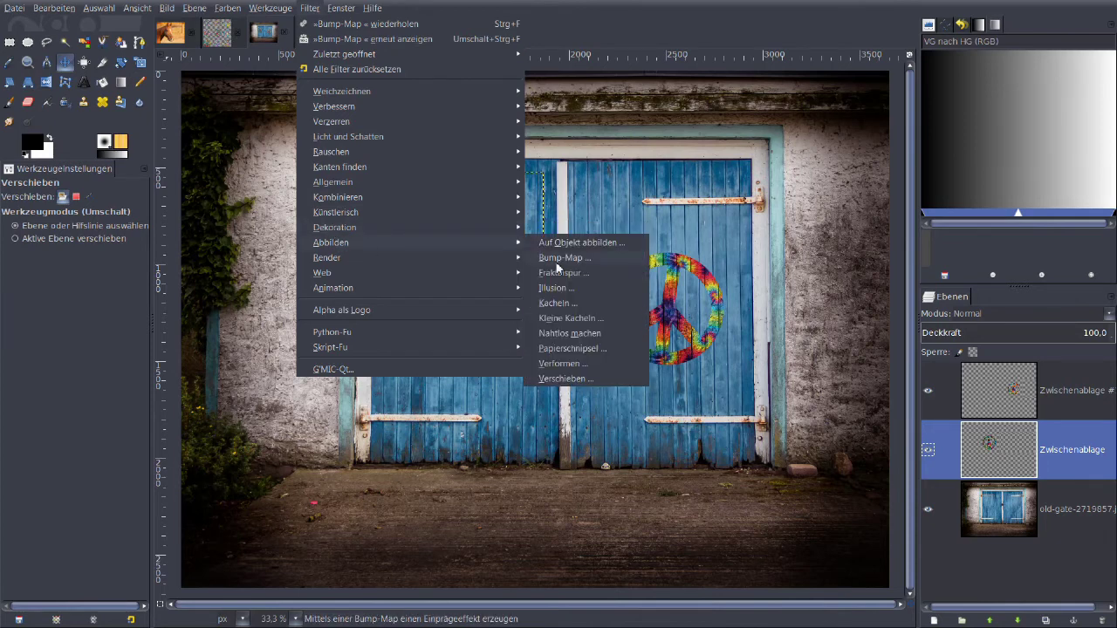
pyautogui.click(559, 259)
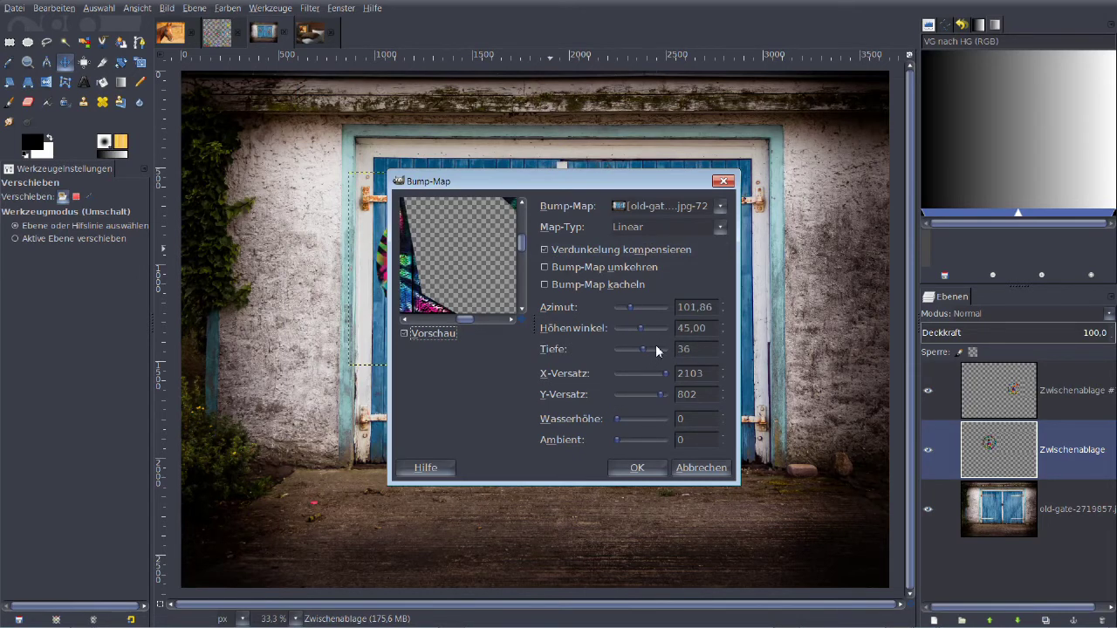
pyautogui.click(637, 467)
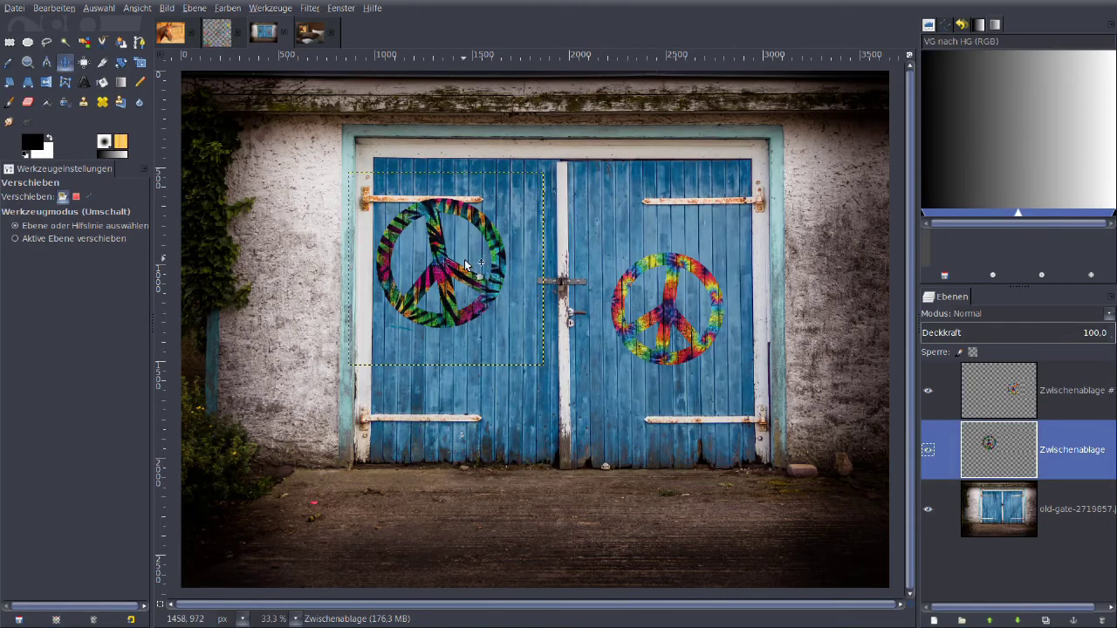
# View at actual size and nudge the left peace sign's layer slightly left
pyautogui.press('1')
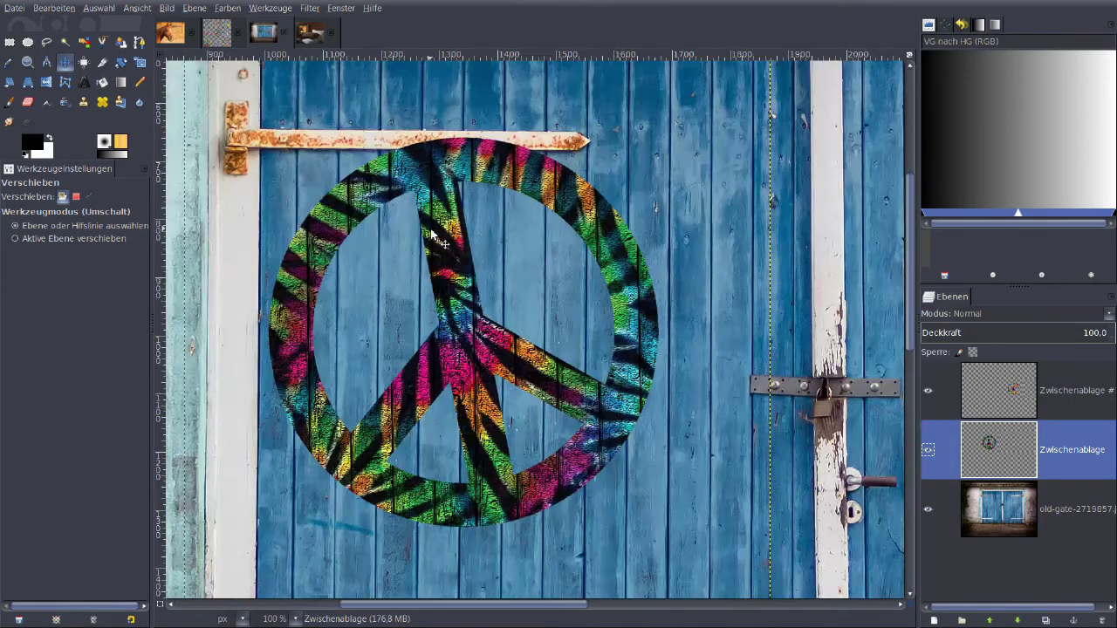
pyautogui.scroll(1, 468, 259)
pyautogui.scroll(2, 486, 287)
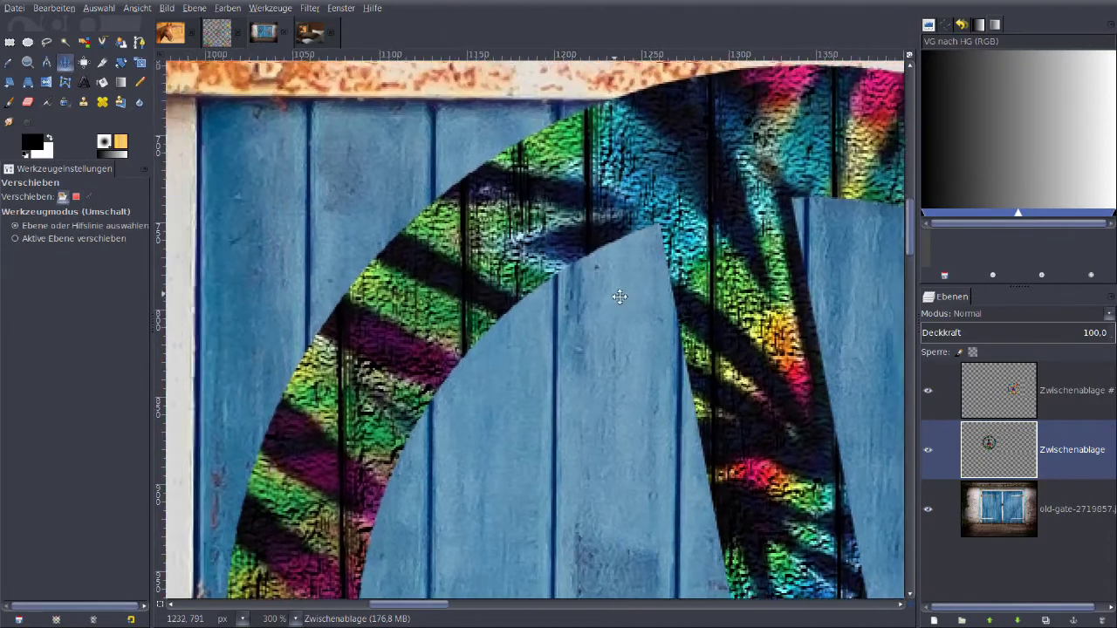
pyautogui.scroll(-2, 445, 284)
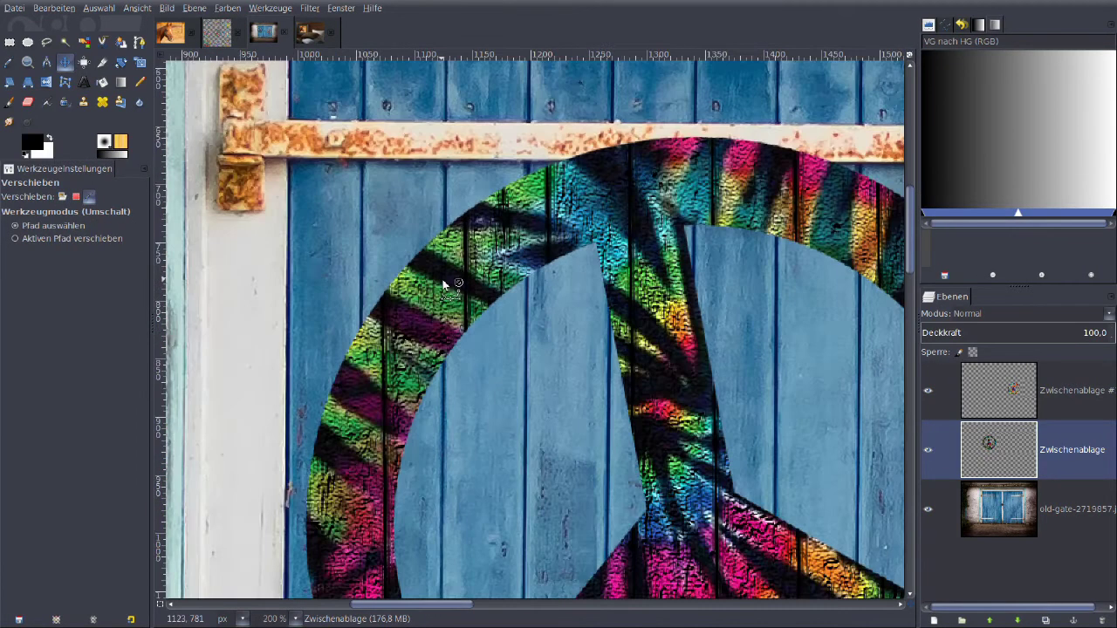
pyautogui.scroll(-1, 445, 283)
pyautogui.press('m')
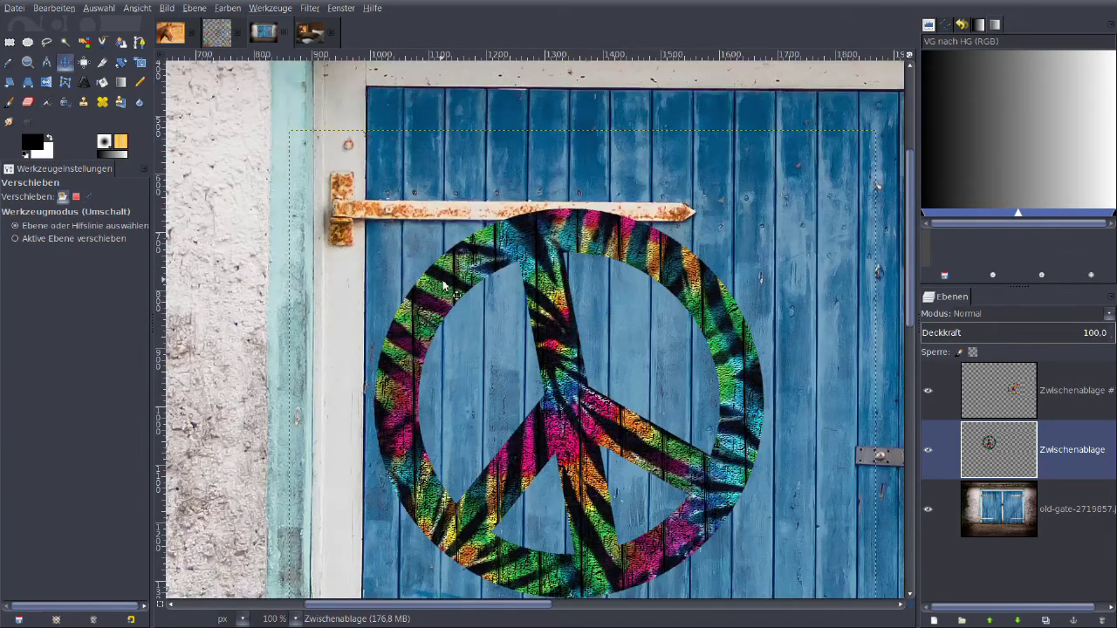
pyautogui.moveTo(481, 251); pyautogui.dragTo(466, 252)
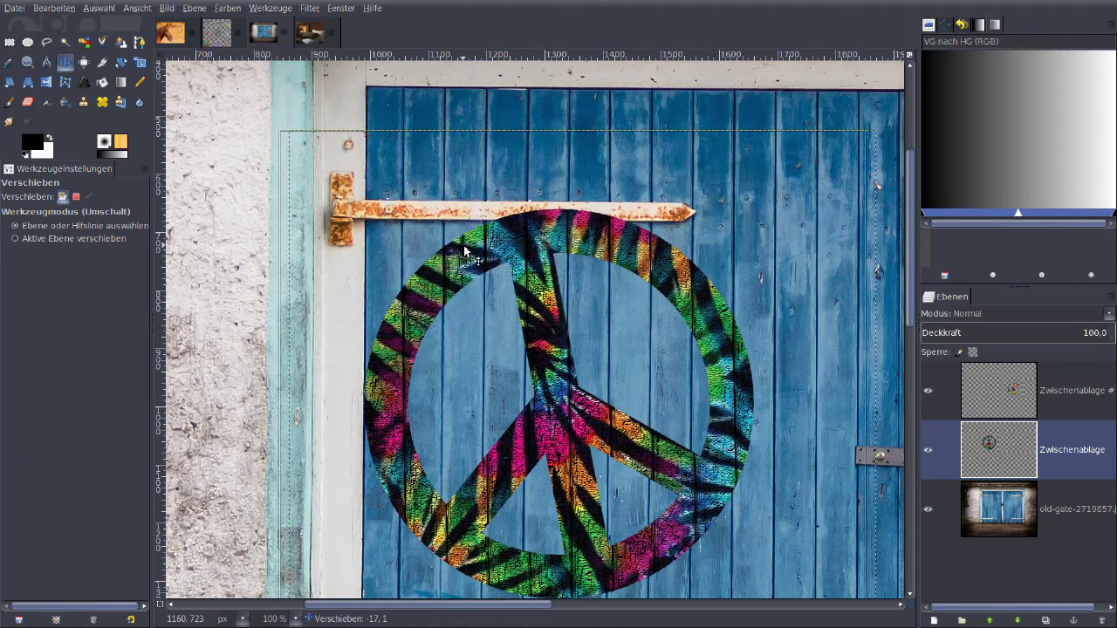
# Select the rainbow peace sign's layer and nudge it slightly left
pyautogui.hscroll(5, 489, 280)
pyautogui.hscroll(5, 506, 302)
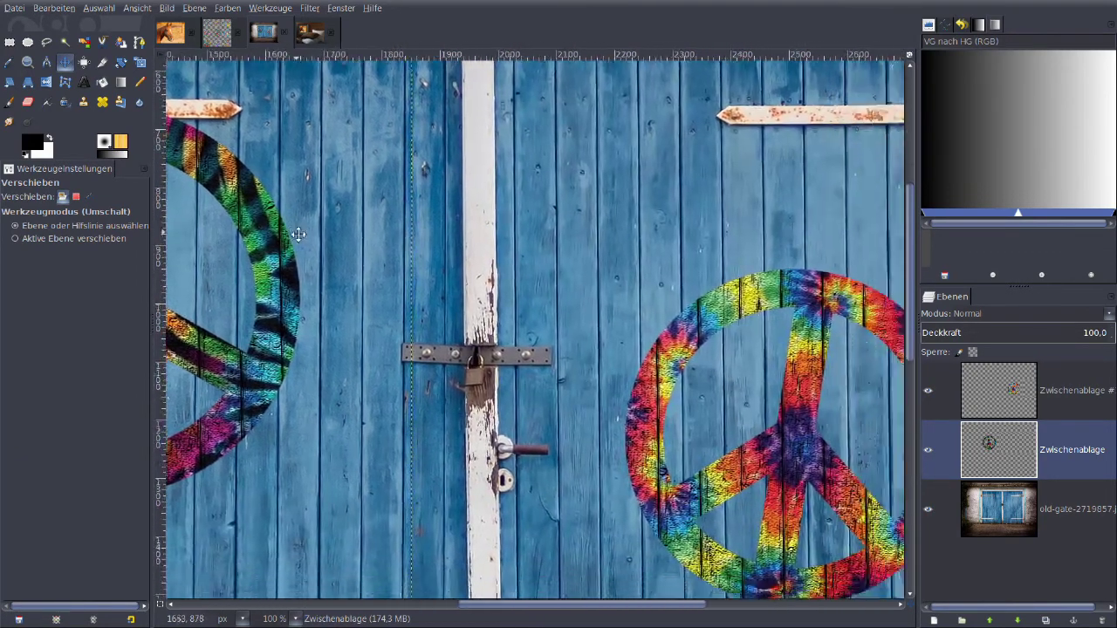
pyautogui.click(1023, 395)
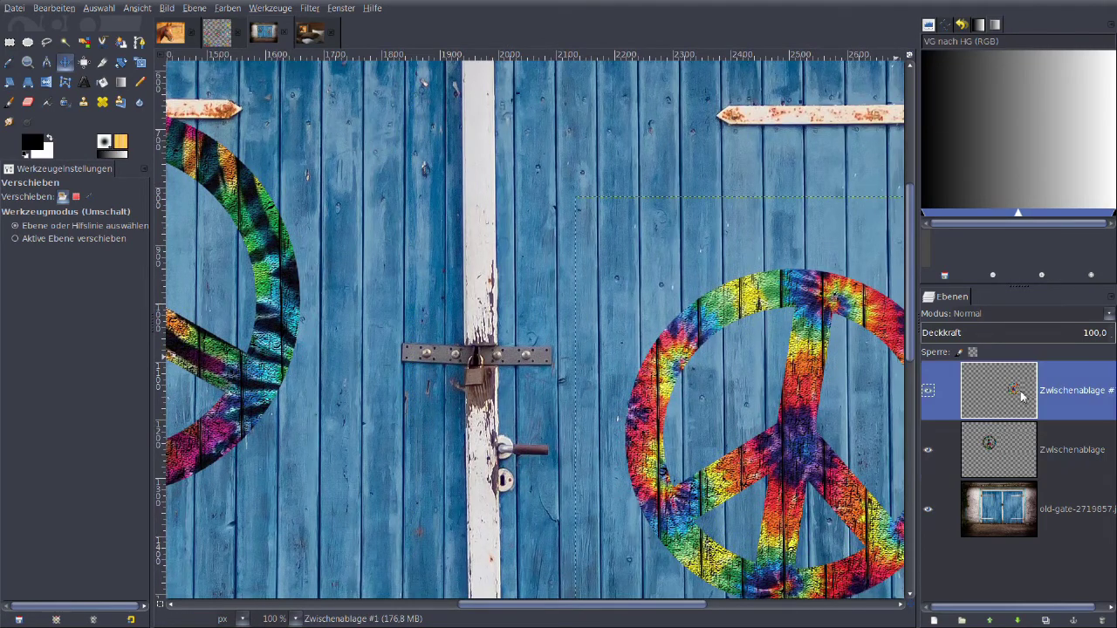
pyautogui.moveTo(761, 296); pyautogui.dragTo(746, 299)
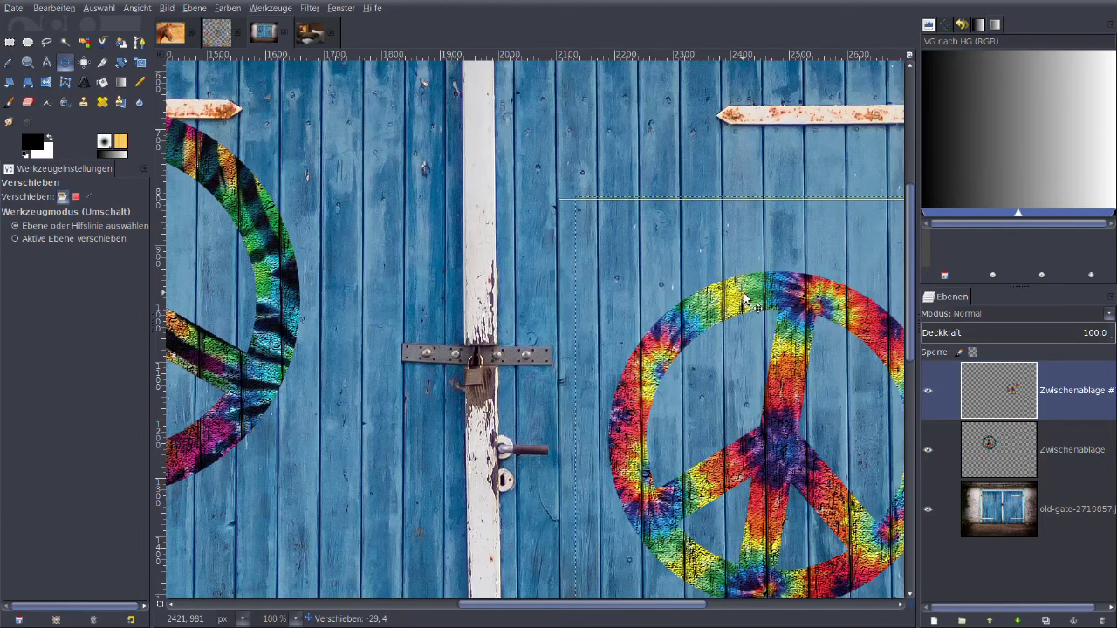
pyautogui.scroll(-2, 743, 300)
pyautogui.hscroll(-3, 535, 297)
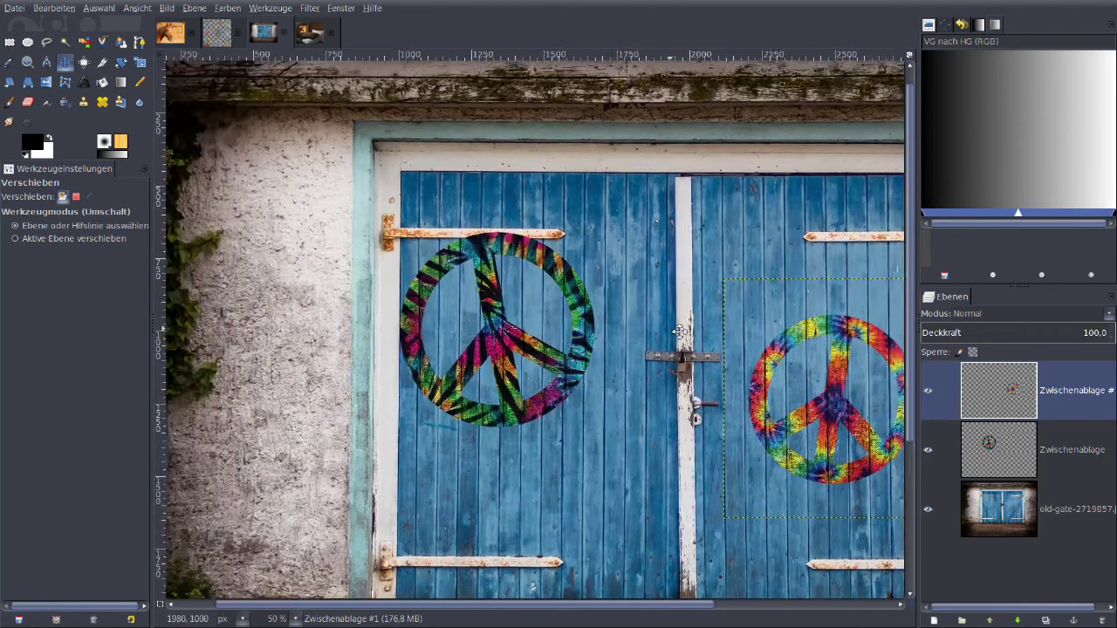
pyautogui.scroll(2, 535, 297)
pyautogui.scroll(-1, 502, 233)
pyautogui.scroll(-2, 524, 244)
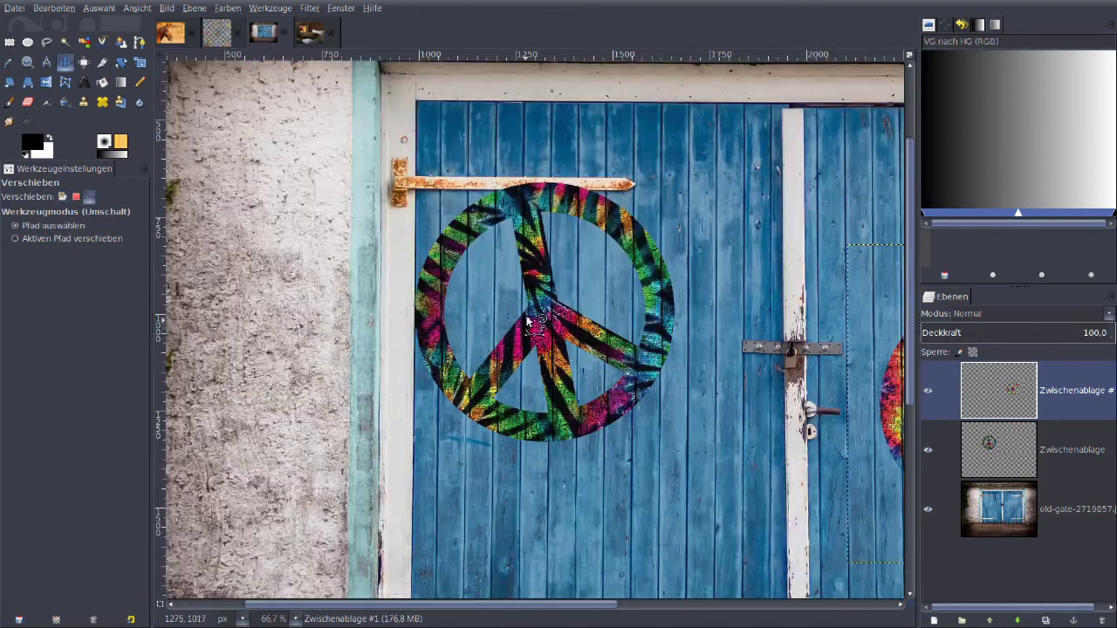
pyautogui.scroll(2, 543, 252)
pyautogui.hscroll(-2, 550, 255)
pyautogui.scroll(3, 559, 258)
pyautogui.scroll(2, 573, 264)
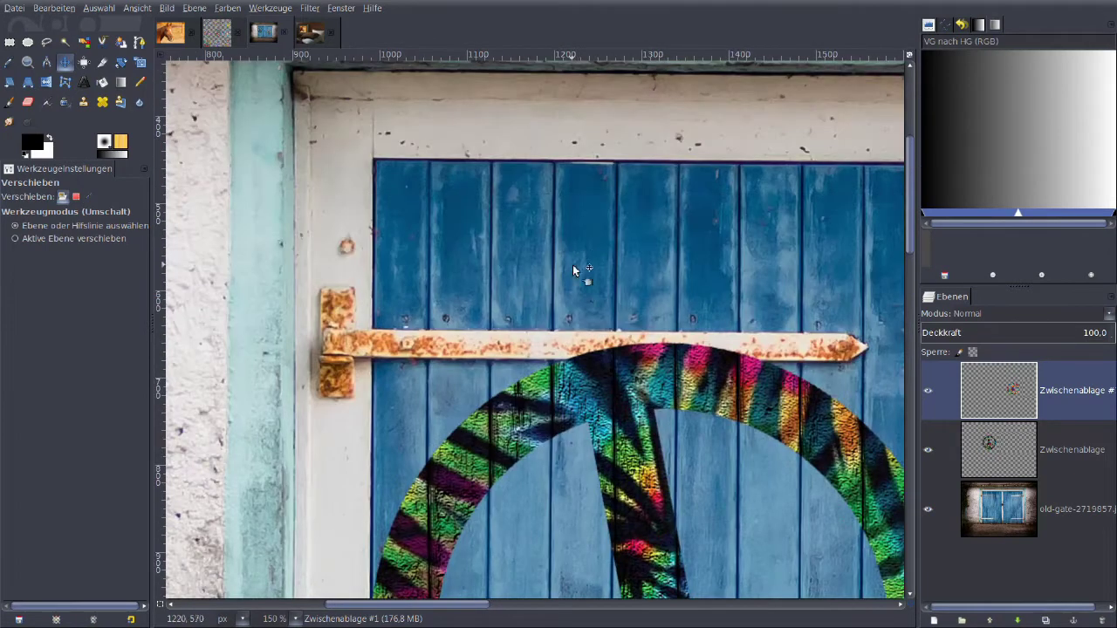
# Rectangle-select the hinge bar and erase the left peace sign's ring where it overlaps
pyautogui.click(9, 42)
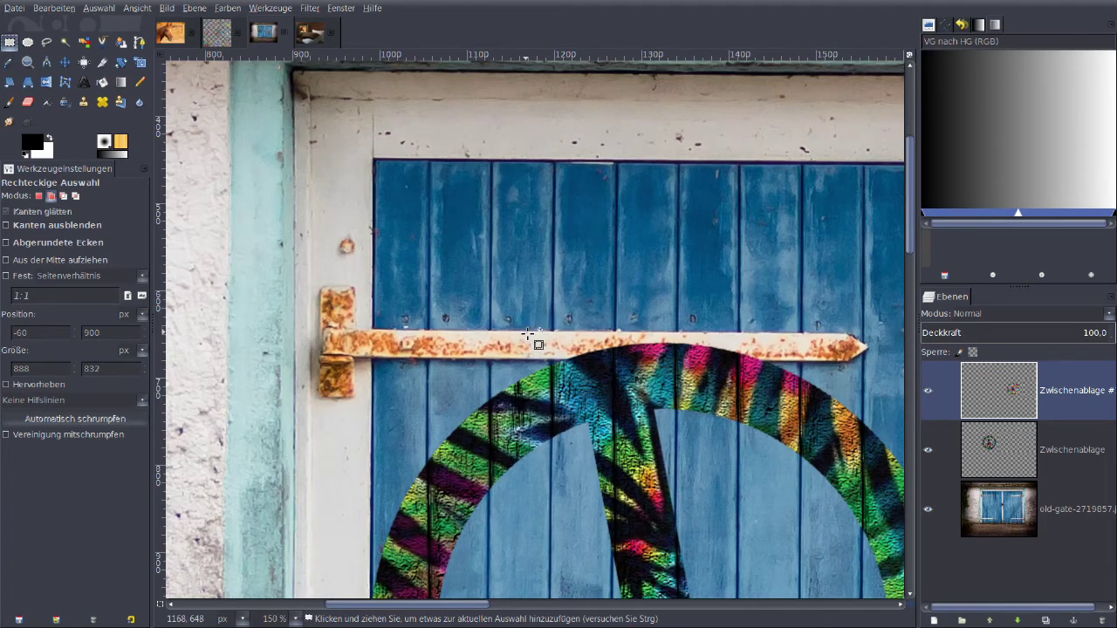
pyautogui.moveTo(528, 334); pyautogui.dragTo(824, 360)
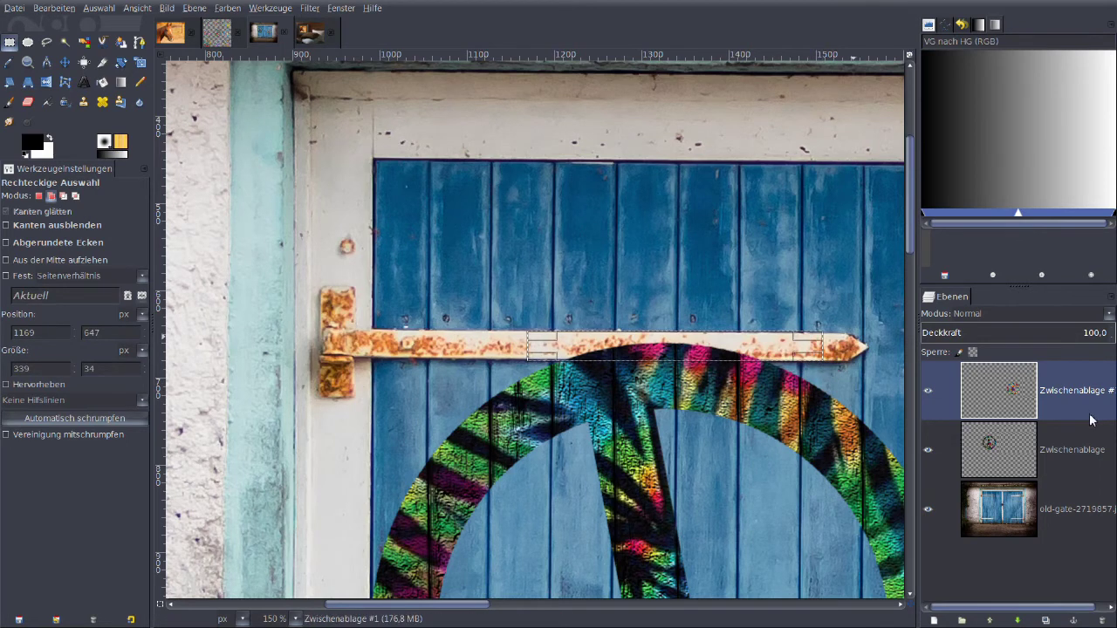
pyautogui.click(989, 450)
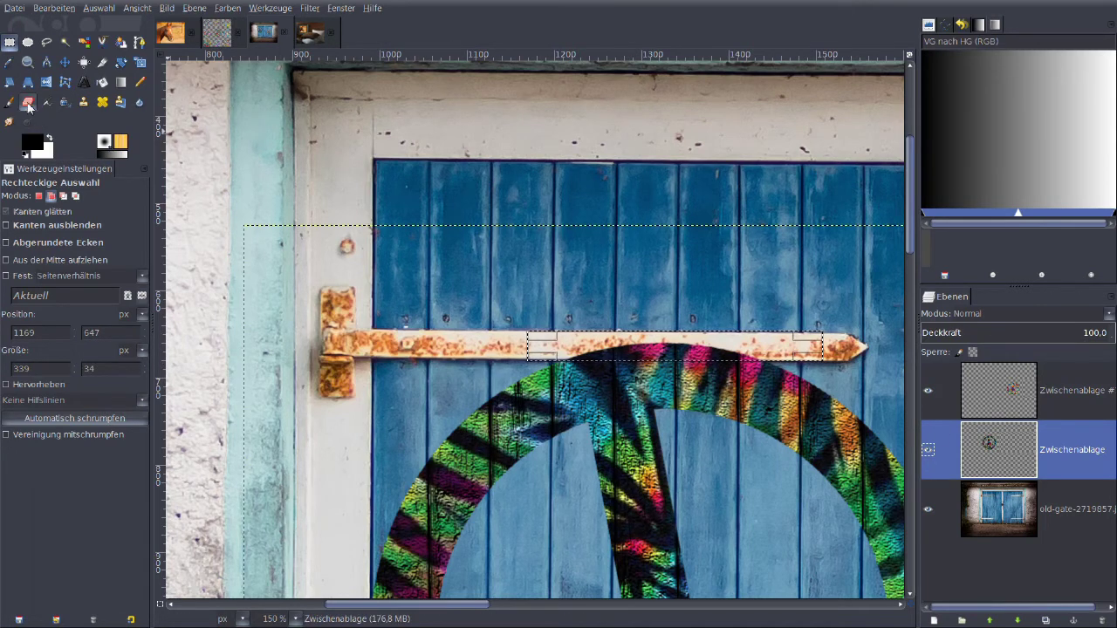
pyautogui.click(29, 104)
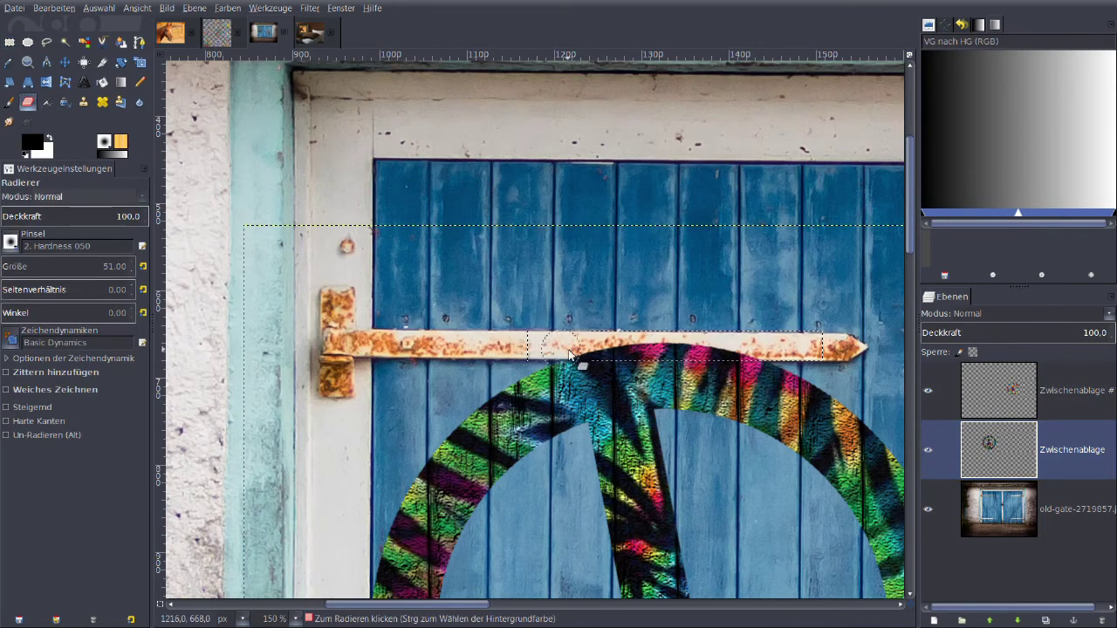
pyautogui.moveTo(639, 359); pyautogui.dragTo(618, 347)
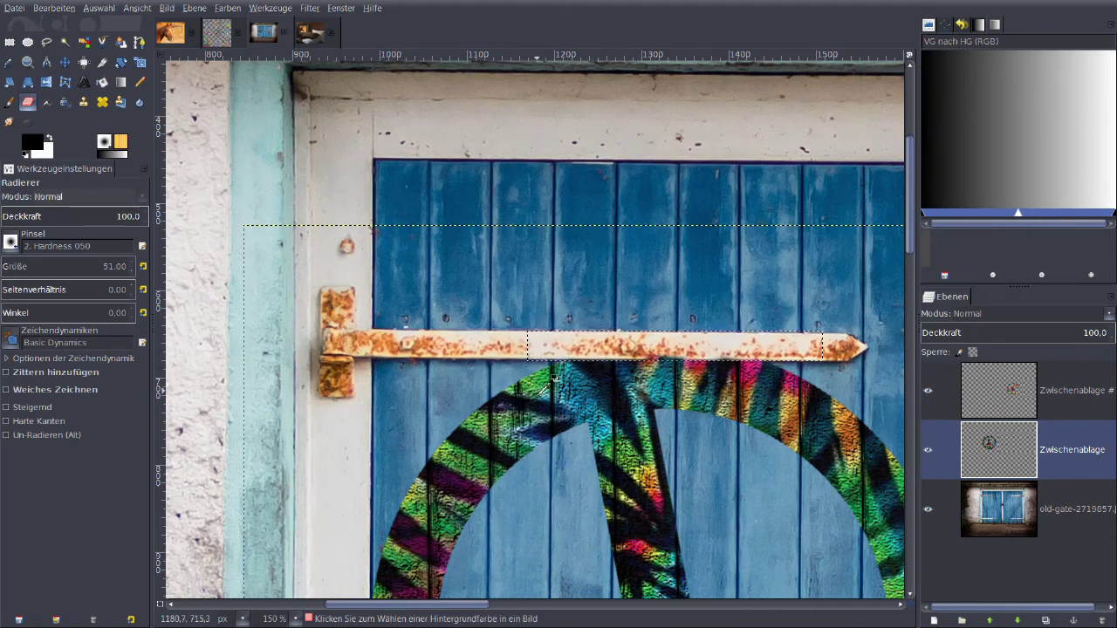
pyautogui.keyDown('ctrl'); pyautogui.scroll(-1, 548, 378); pyautogui.keyUp('ctrl')
pyautogui.keyDown('ctrl'); pyautogui.scroll(-2, 548, 377); pyautogui.keyUp('ctrl')
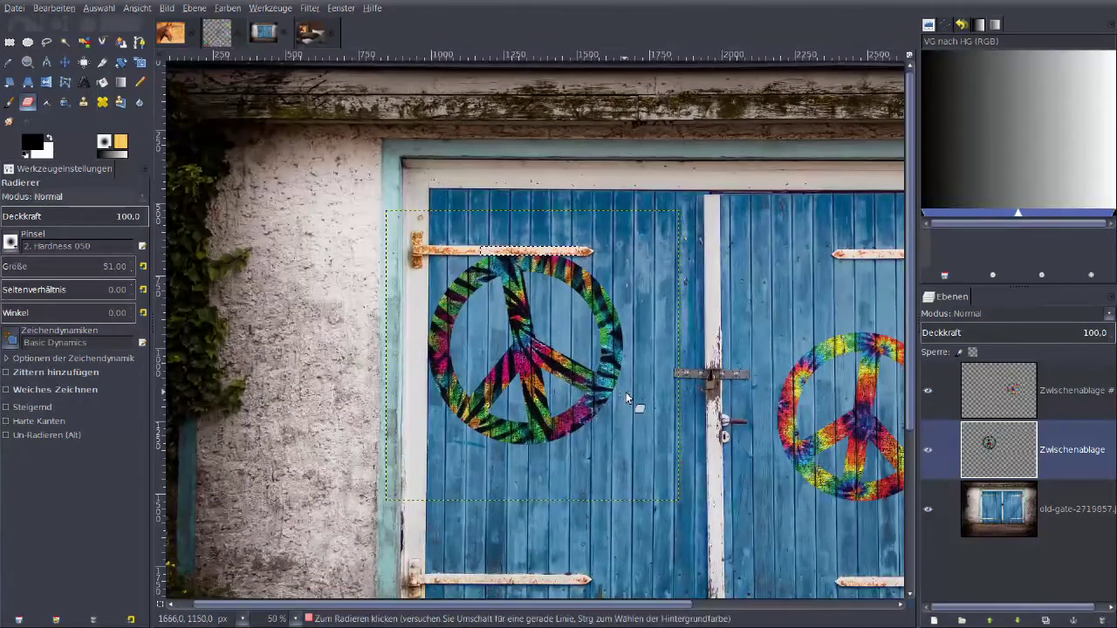
pyautogui.moveTo(626, 392); pyautogui.dragTo(477, 272)
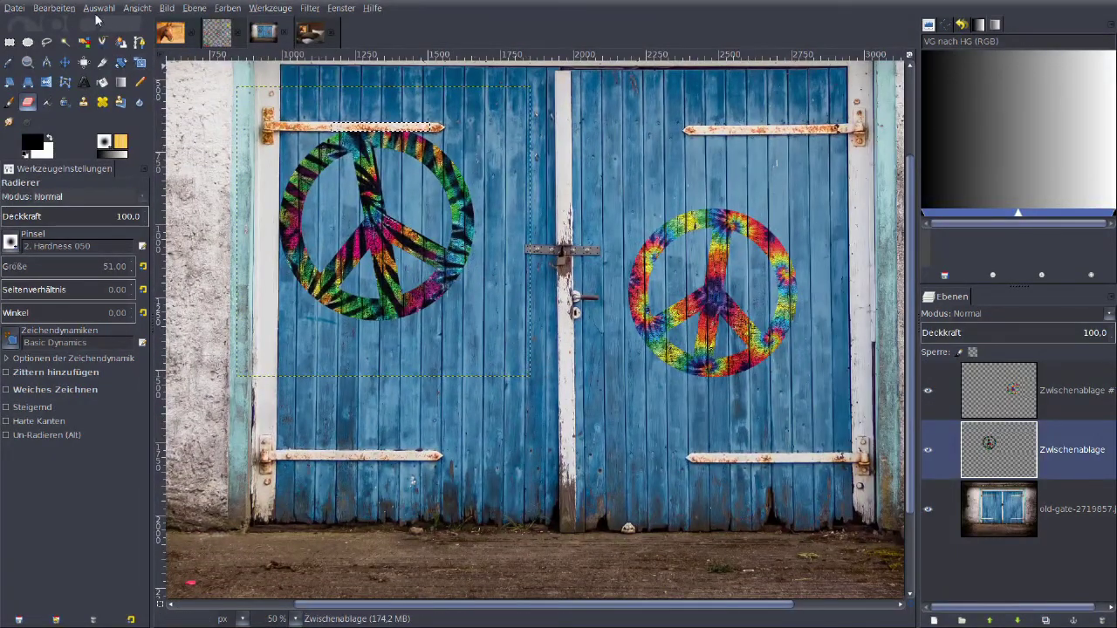
pyautogui.click(98, 12)
pyautogui.click(463, 283)
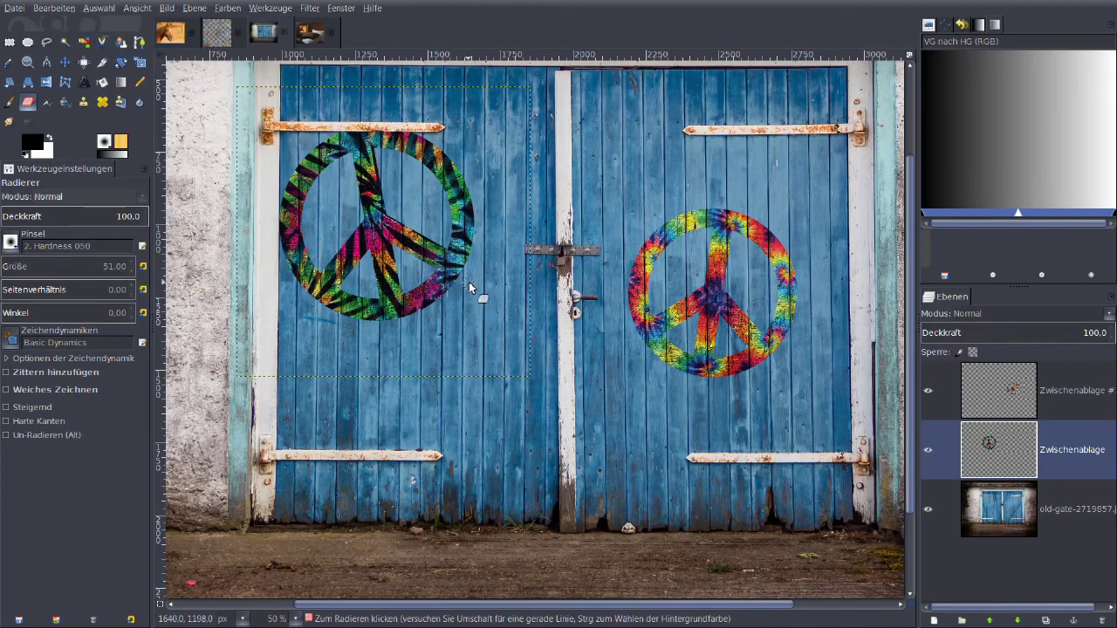
pyautogui.click(974, 523)
pyautogui.scroll(-1, 589, 405)
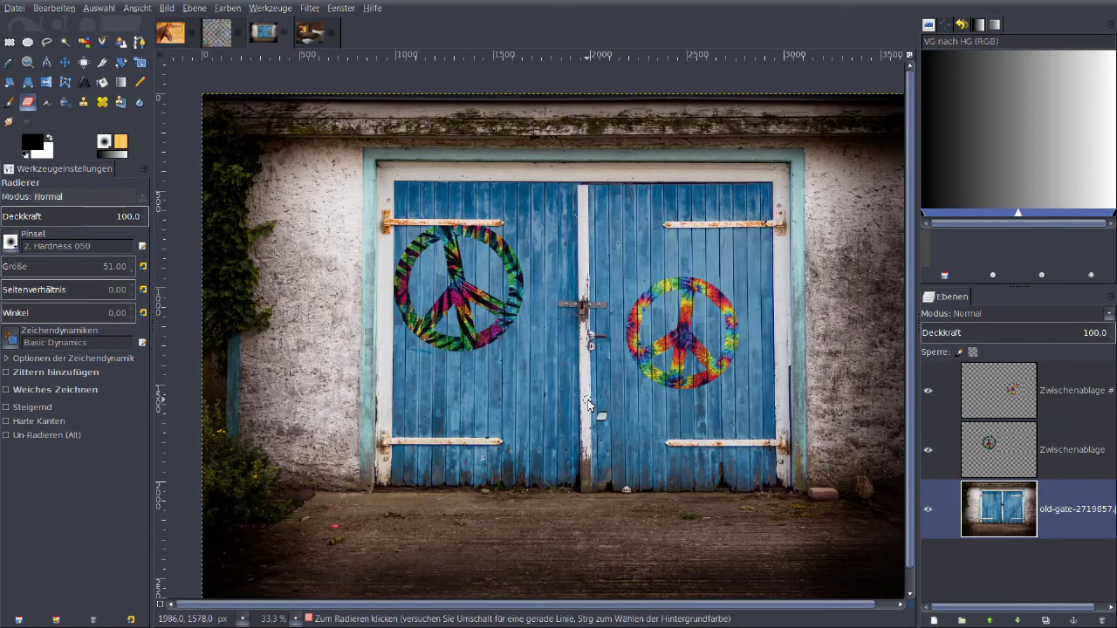